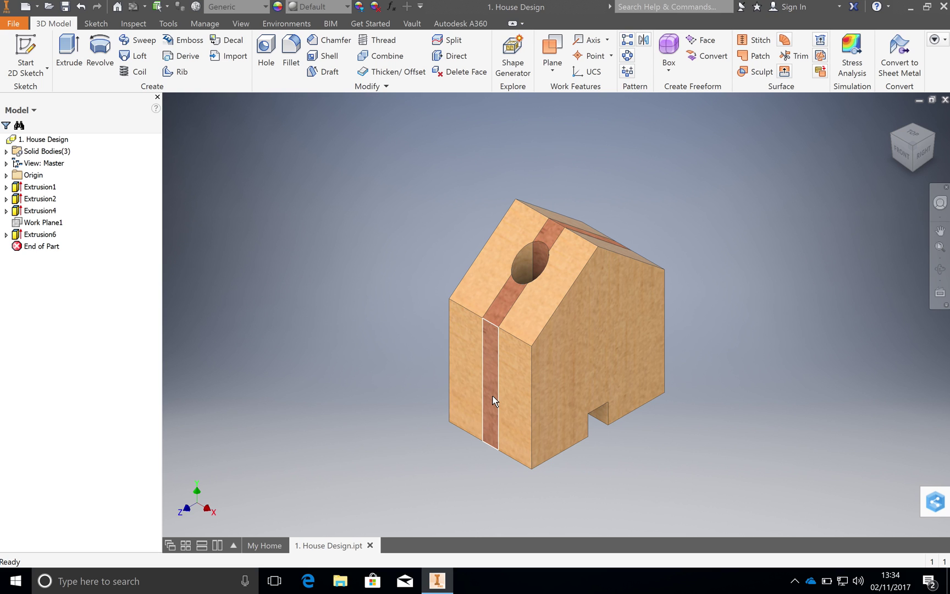
- Look straight at the house's gable side with the base notch and set that view as Front
{"action": "left_click", "coordinate": [900, 156]}
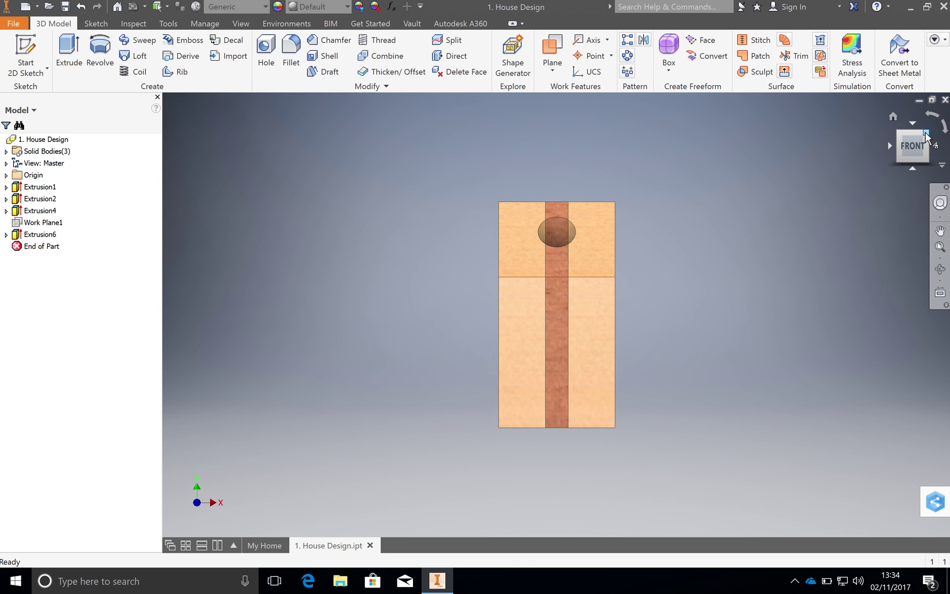
{"action": "left_click", "coordinate": [927, 135]}
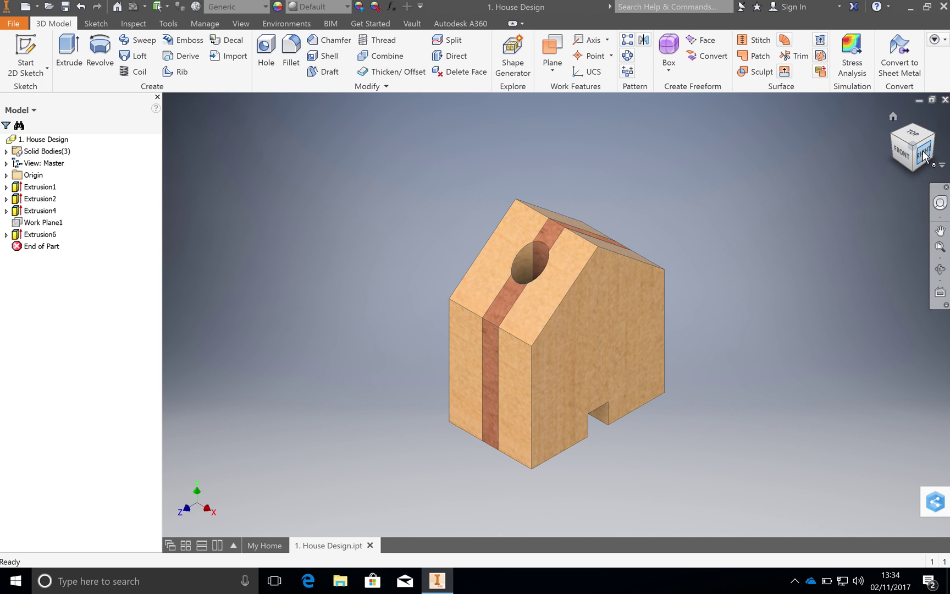
{"action": "left_click", "coordinate": [940, 295]}
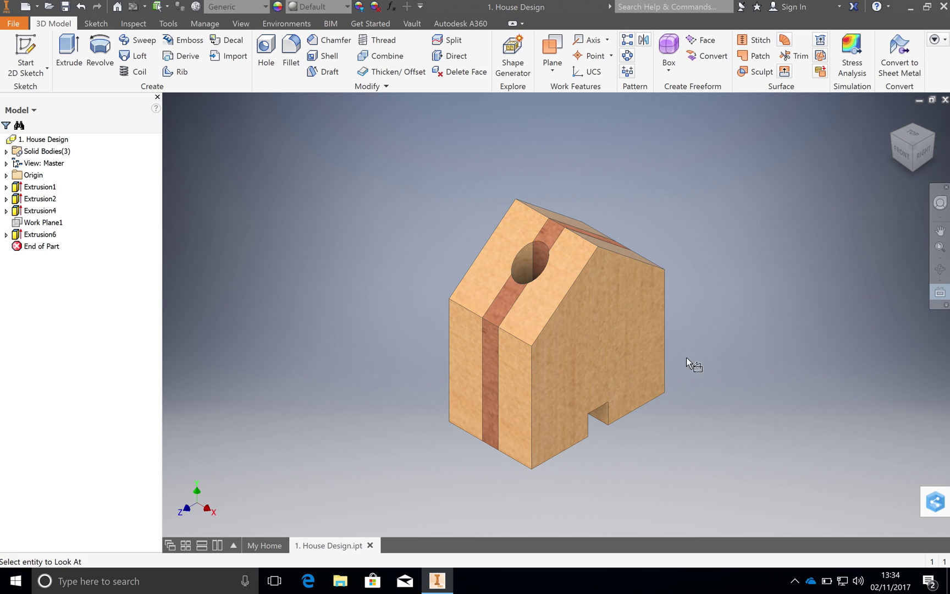
{"action": "left_click", "coordinate": [602, 365]}
{"action": "left_click", "coordinate": [602, 364]}
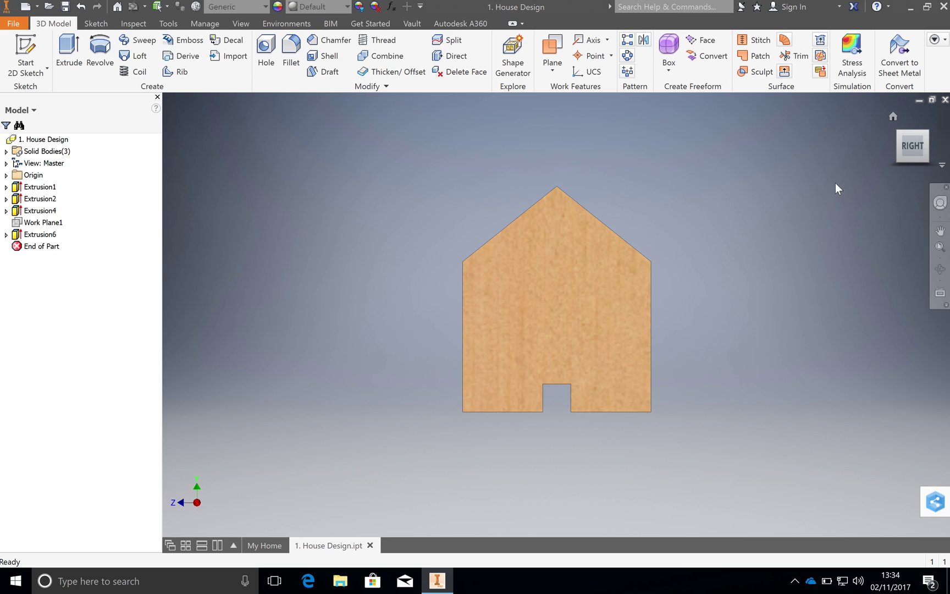
{"action": "right_click", "coordinate": [894, 119]}
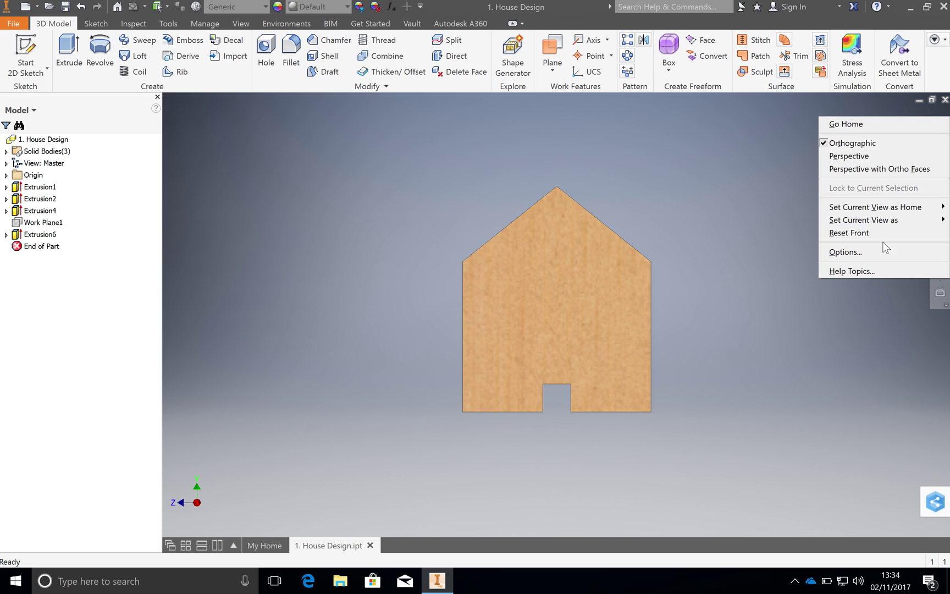
{"action": "mouse_move", "coordinate": [881, 221]}
{"action": "left_click", "coordinate": [806, 234]}
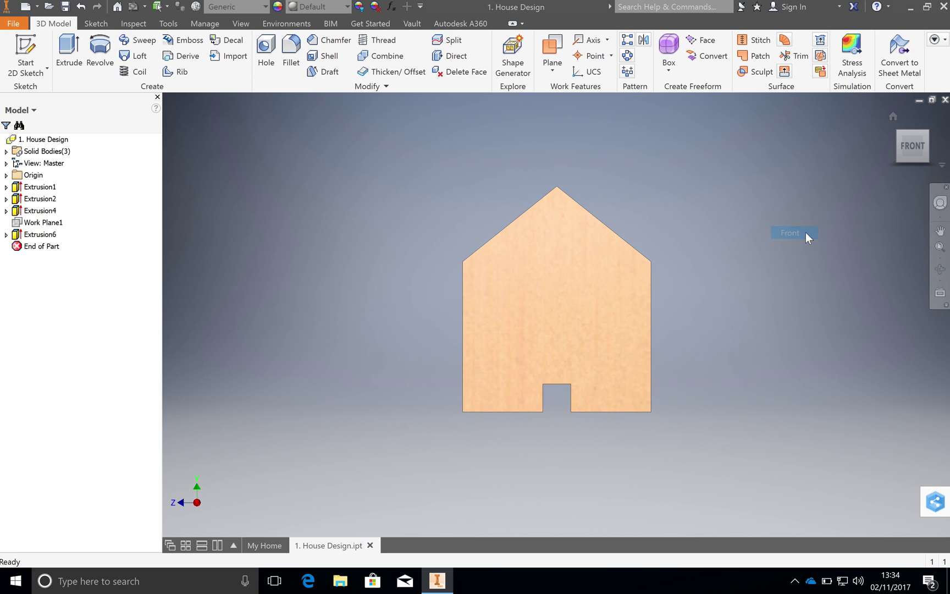
- Set the isometric view of the top, left and front sides as Home with Fit to View, and test returning to it
{"action": "left_click", "coordinate": [901, 133]}
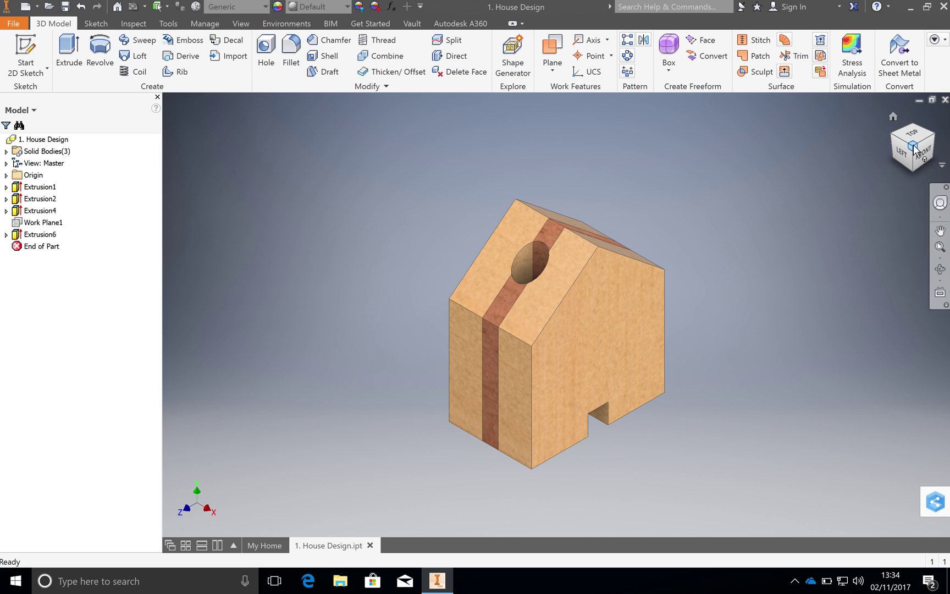
{"action": "right_click", "coordinate": [893, 120]}
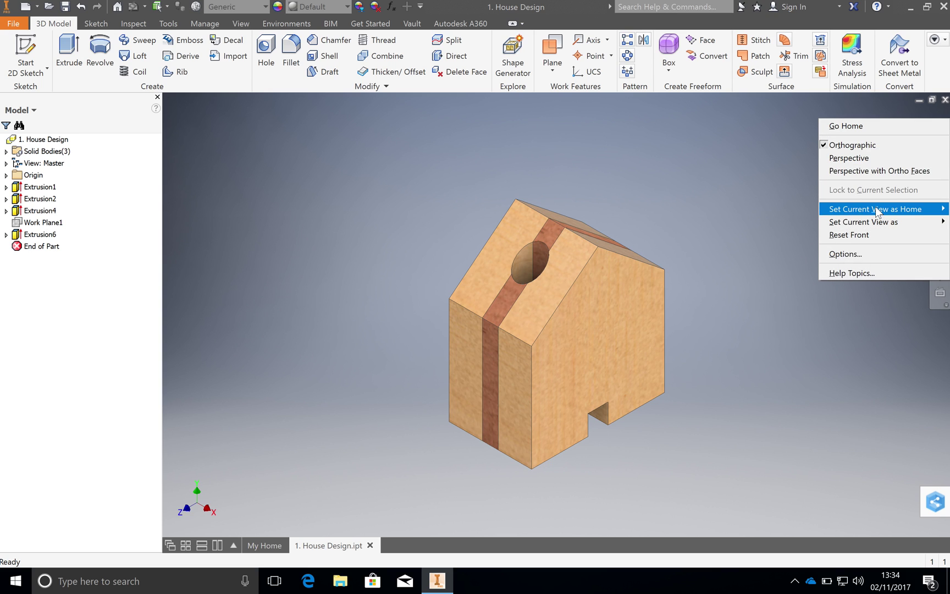
{"action": "mouse_move", "coordinate": [878, 213]}
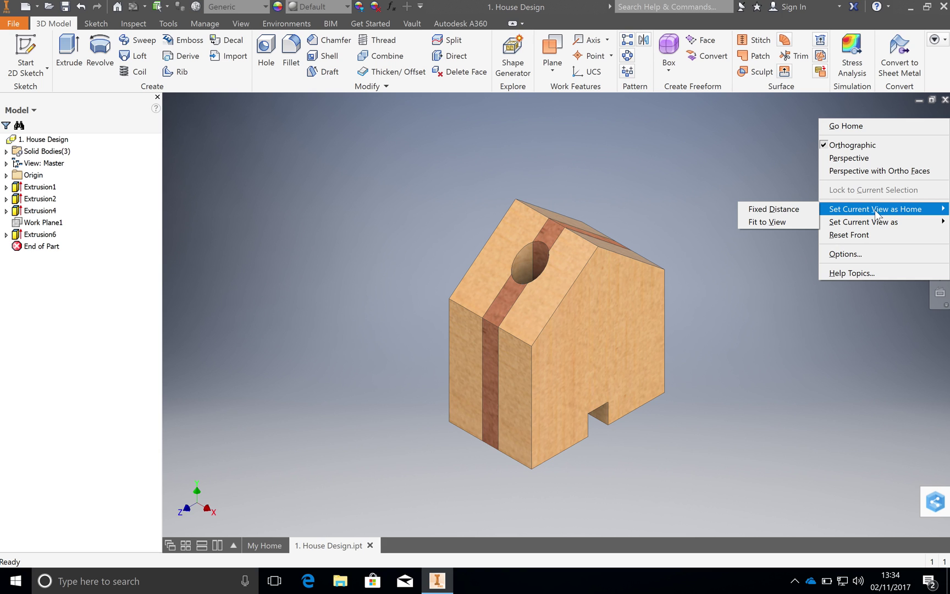
{"action": "left_click", "coordinate": [792, 221]}
{"action": "left_click", "coordinate": [938, 270]}
{"action": "left_click_drag", "start_coordinate": [679, 314], "coordinate": [648, 282]}
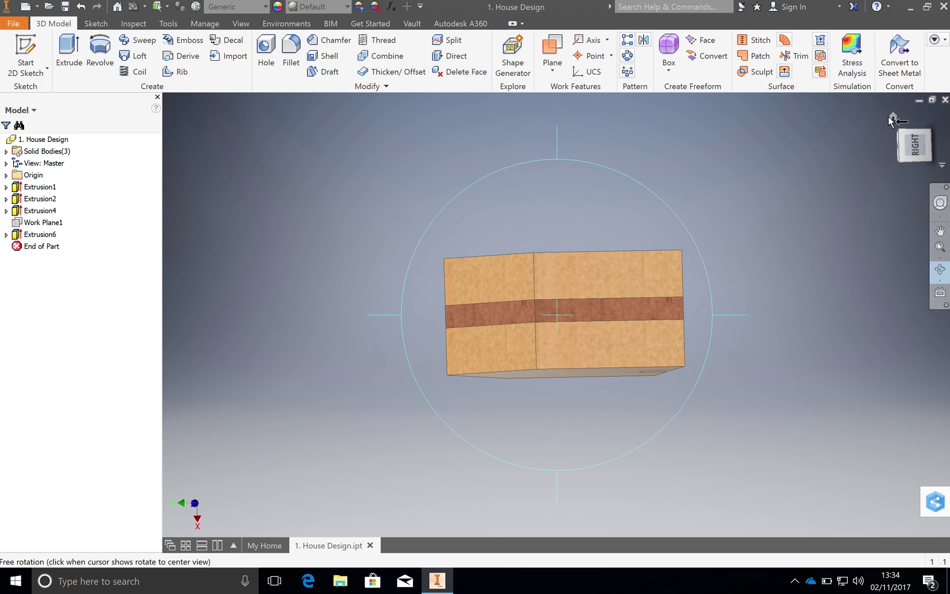
{"action": "left_click", "coordinate": [894, 116]}
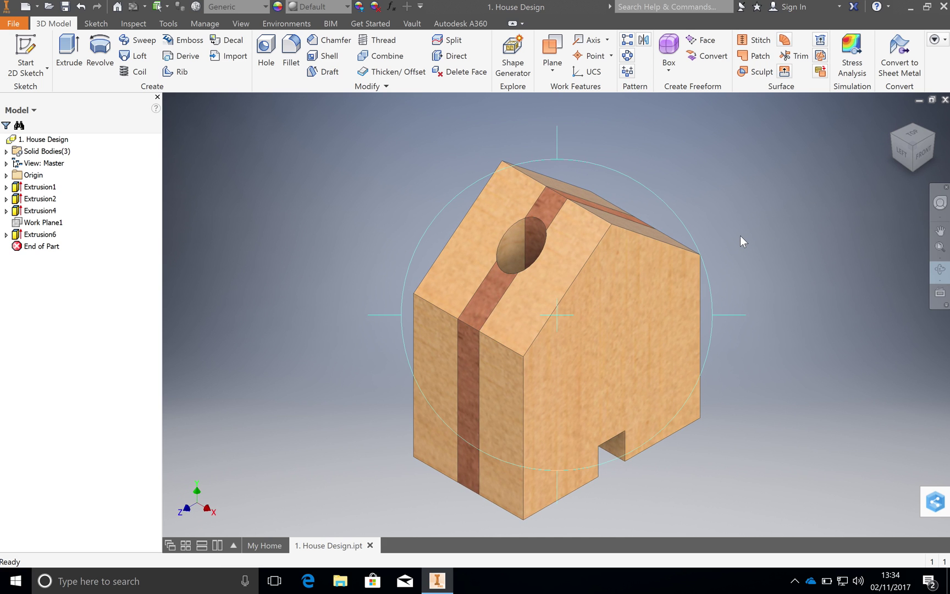
{"action": "key", "text": "Escape"}
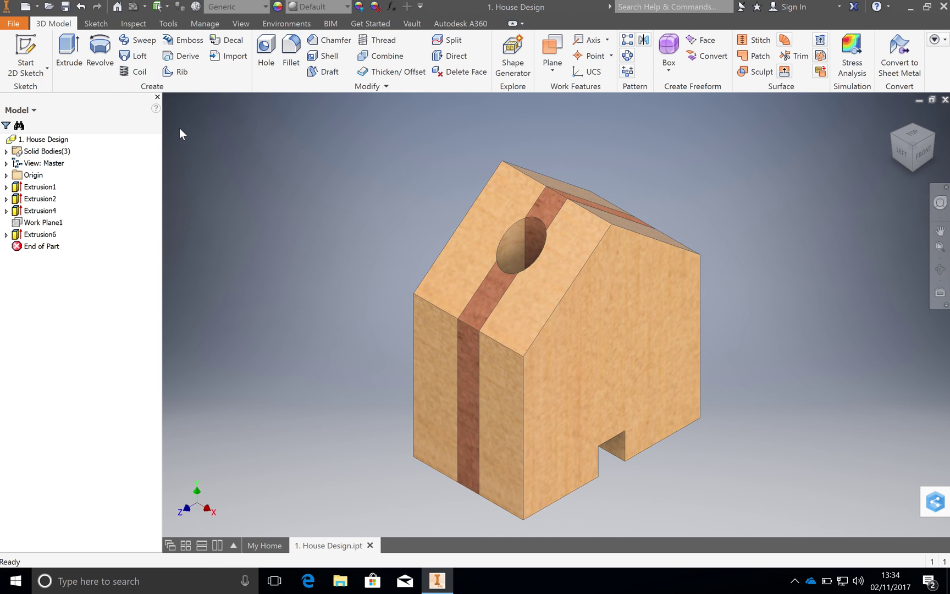
- Create a new drawing and set its active standard to Default Standard (ANSI-mm)
{"action": "left_click", "coordinate": [38, 8]}
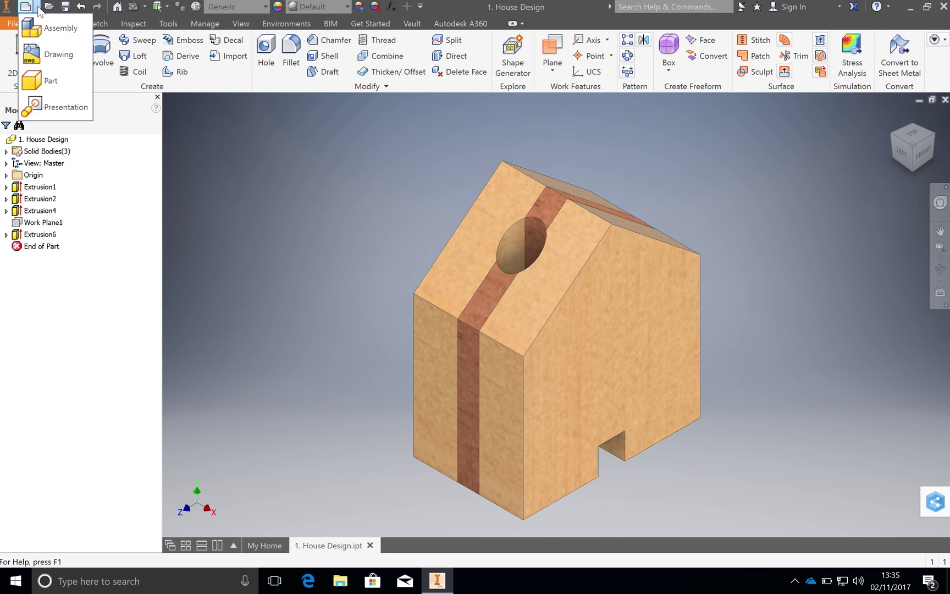
{"action": "left_click", "coordinate": [58, 57]}
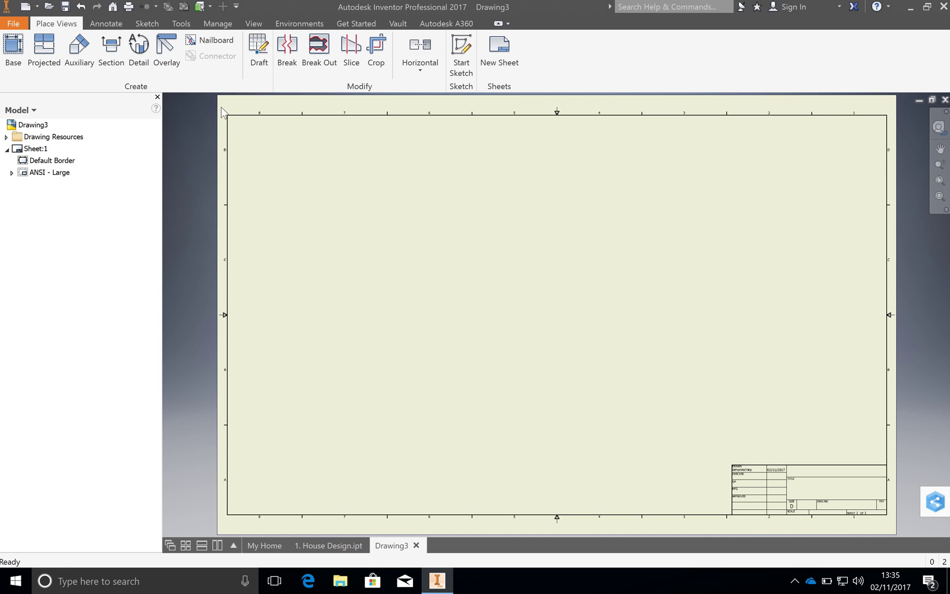
{"action": "left_click", "coordinate": [183, 25]}
{"action": "left_click", "coordinate": [184, 53]}
{"action": "left_click", "coordinate": [414, 182]}
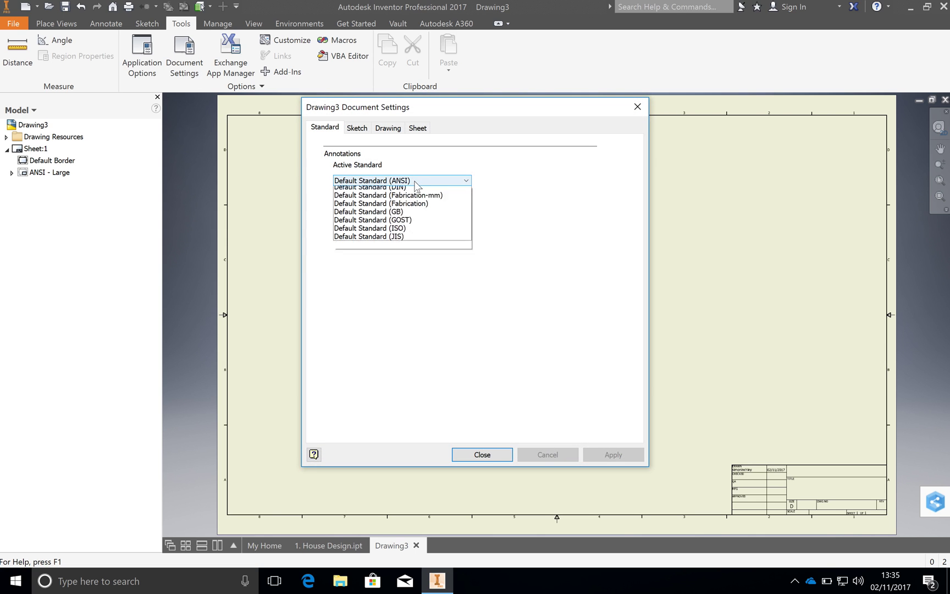
{"action": "left_click", "coordinate": [385, 189]}
{"action": "left_click", "coordinate": [620, 456]}
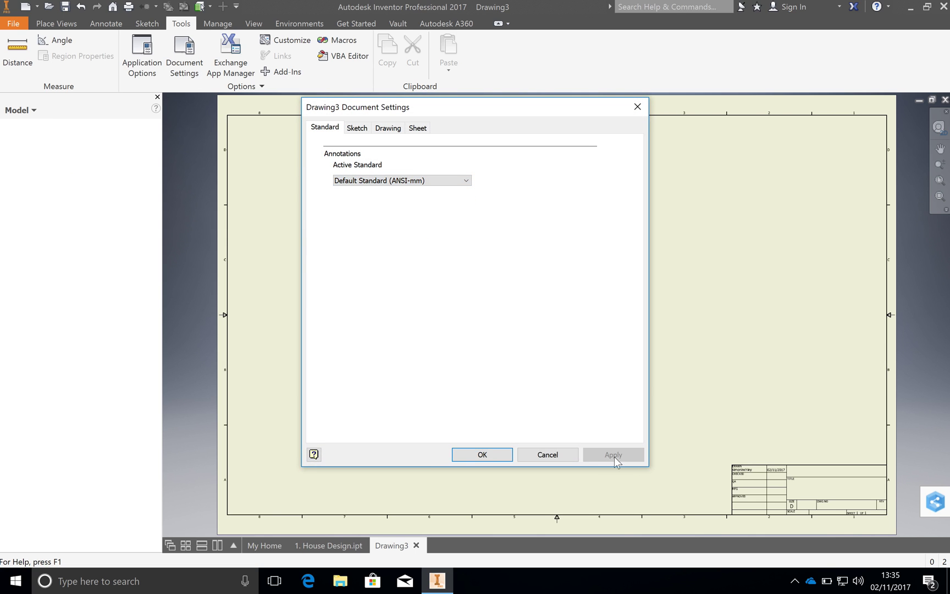
{"action": "left_click", "coordinate": [488, 456]}
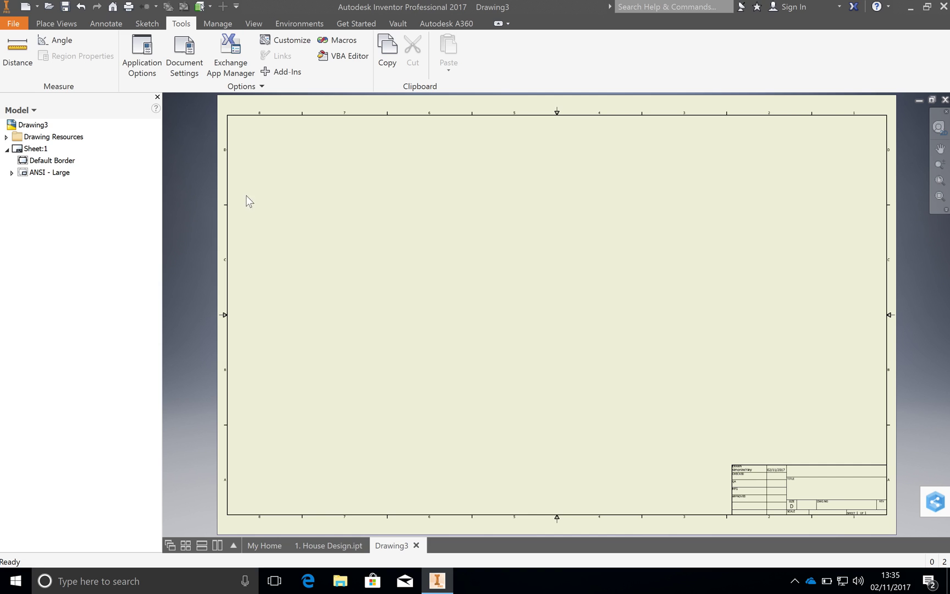
- Set up a front base view of the house at the sheet's lower left, at 2:1 scale with hidden lines shown
{"action": "left_click", "coordinate": [67, 25]}
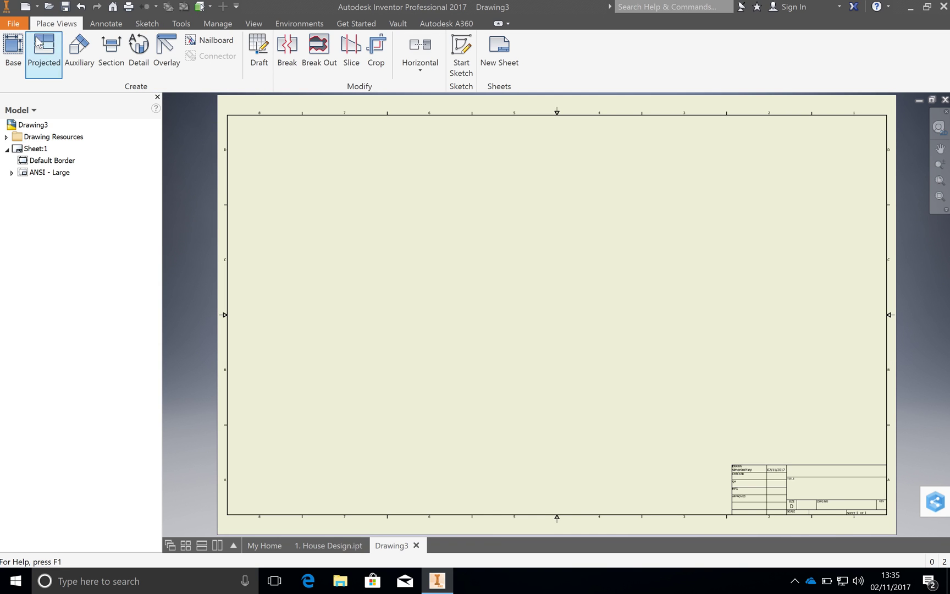
{"action": "left_click", "coordinate": [12, 55]}
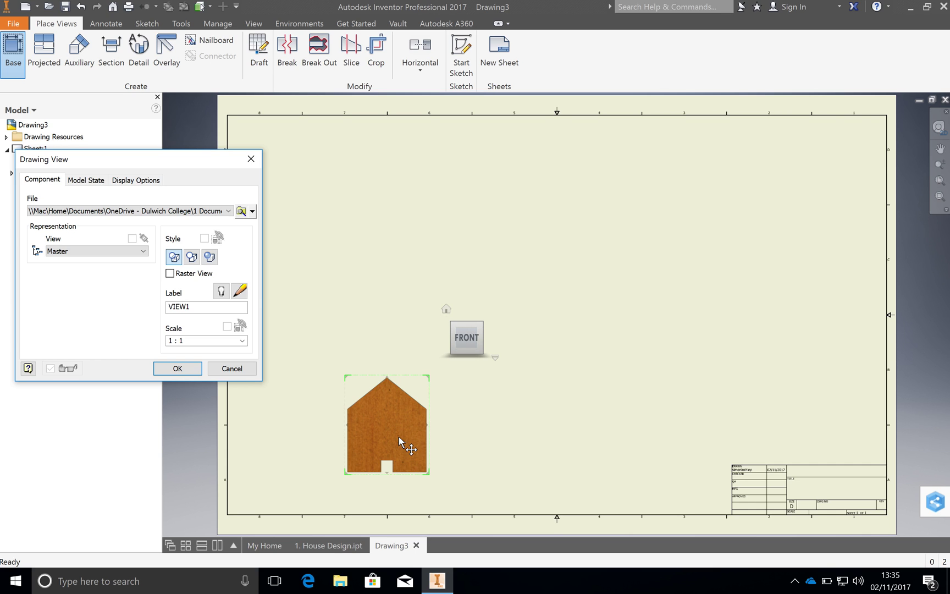
{"action": "left_click", "coordinate": [245, 342]}
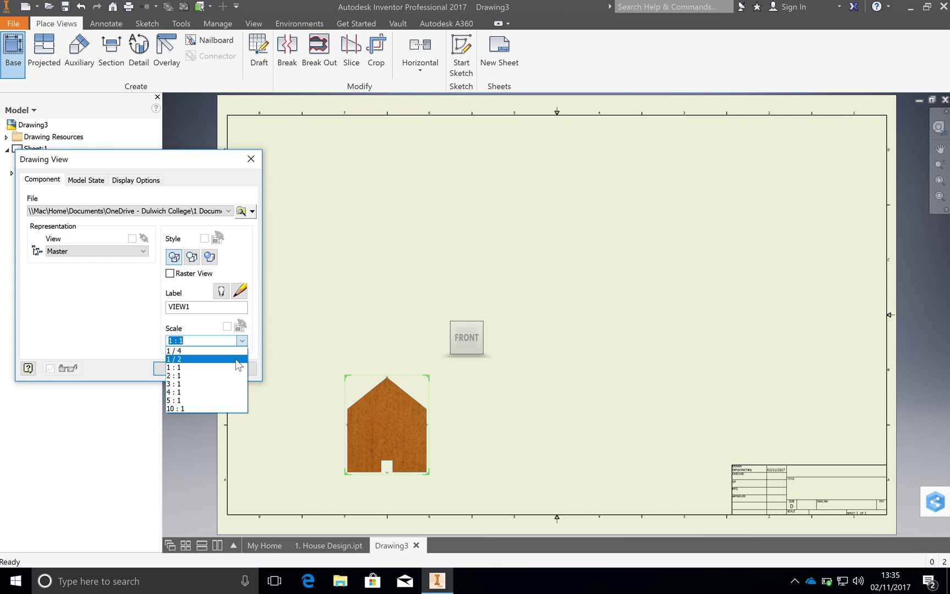
{"action": "left_click", "coordinate": [238, 363]}
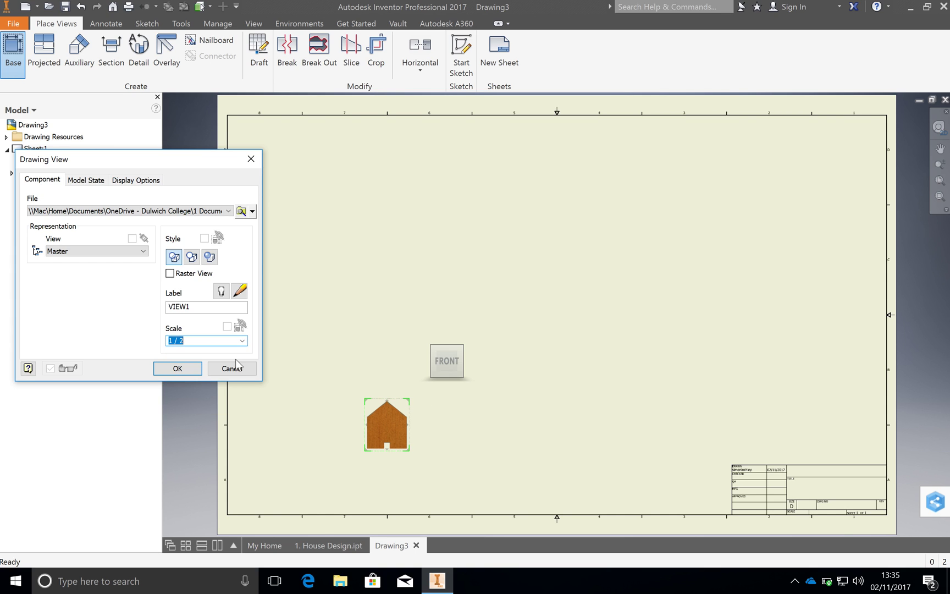
{"action": "left_click", "coordinate": [245, 344]}
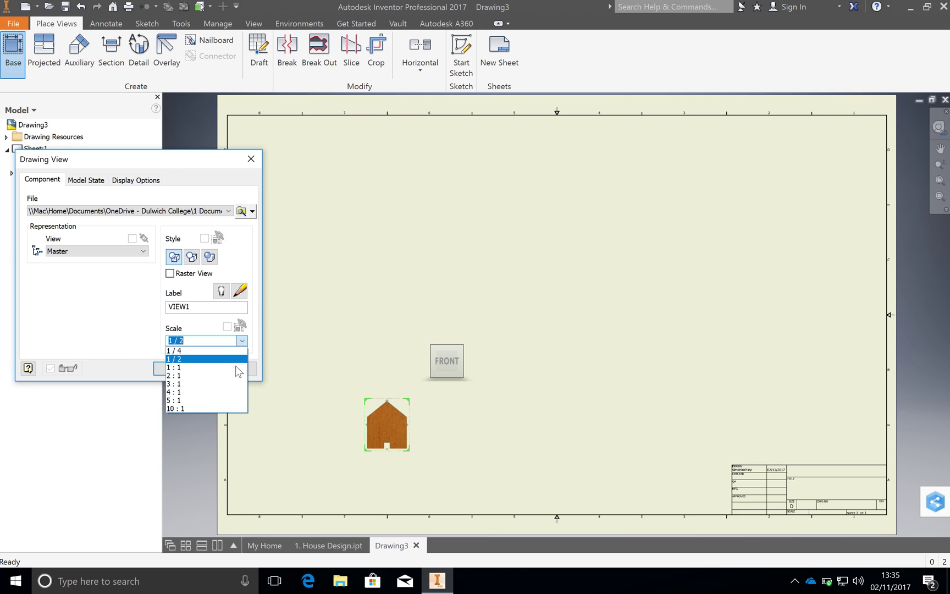
{"action": "left_click", "coordinate": [239, 377]}
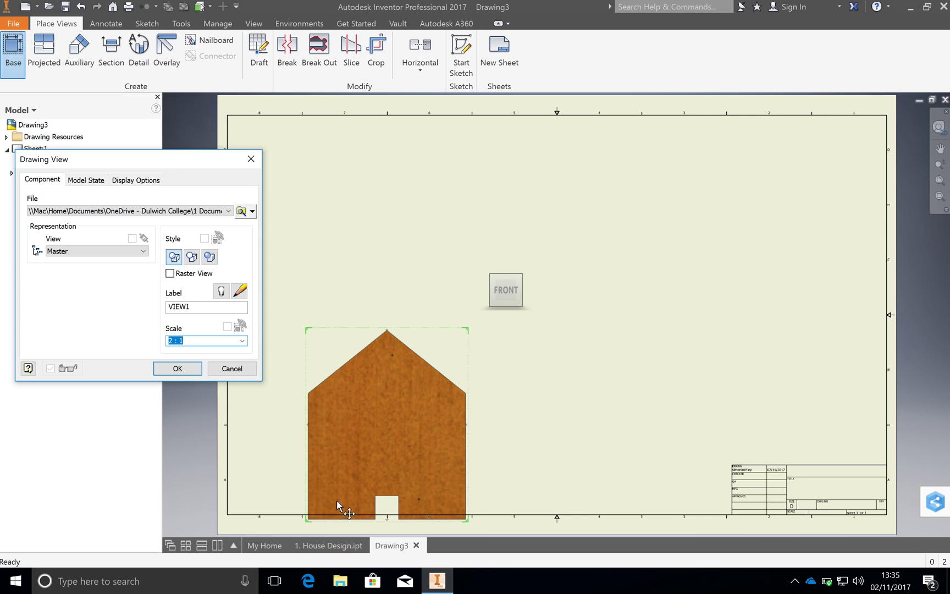
{"action": "left_click_drag", "start_coordinate": [389, 440], "coordinate": [387, 417]}
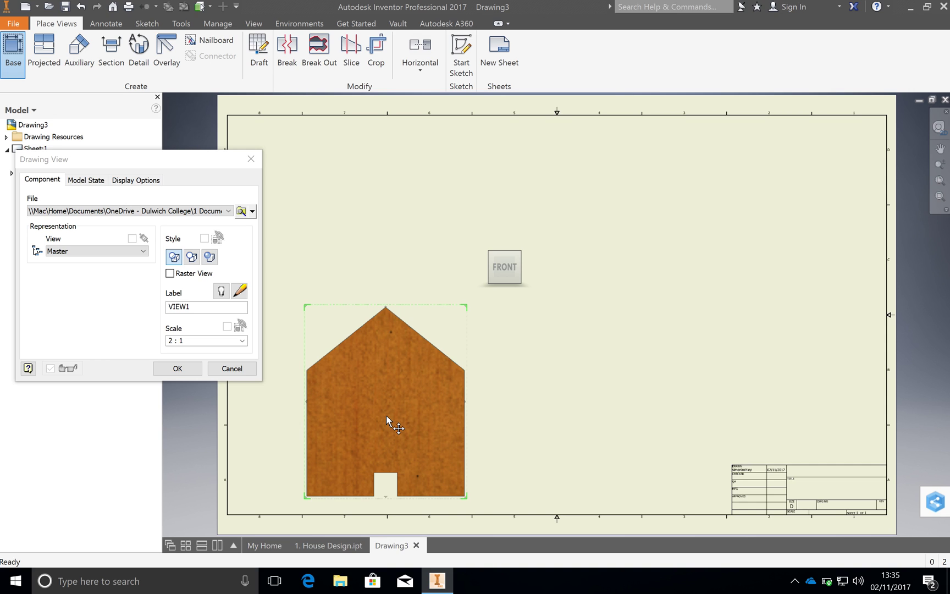
{"action": "left_click", "coordinate": [174, 261]}
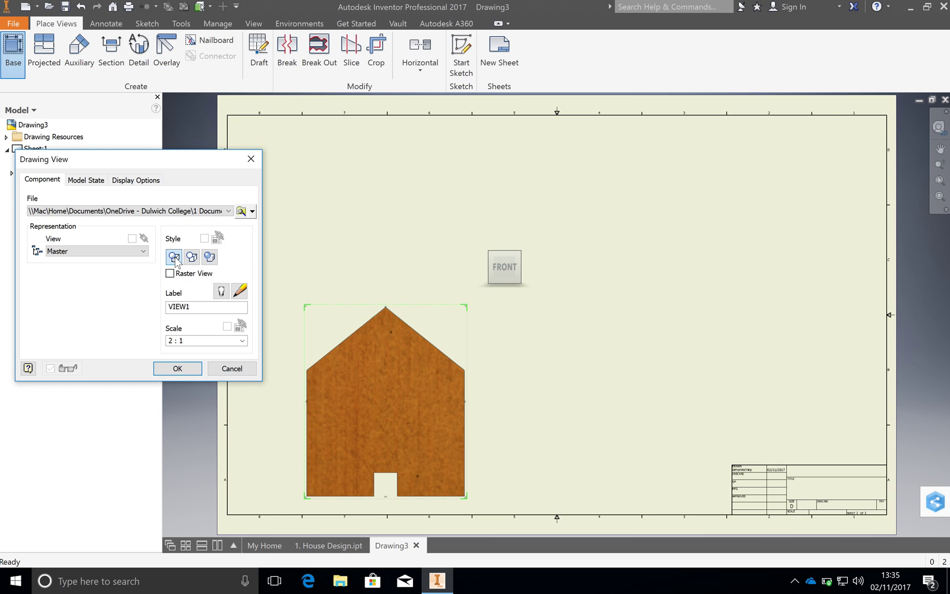
- Project a top view above the base view, a side view beside it and an isometric view diagonally, and create them
{"action": "left_click", "coordinate": [386, 186]}
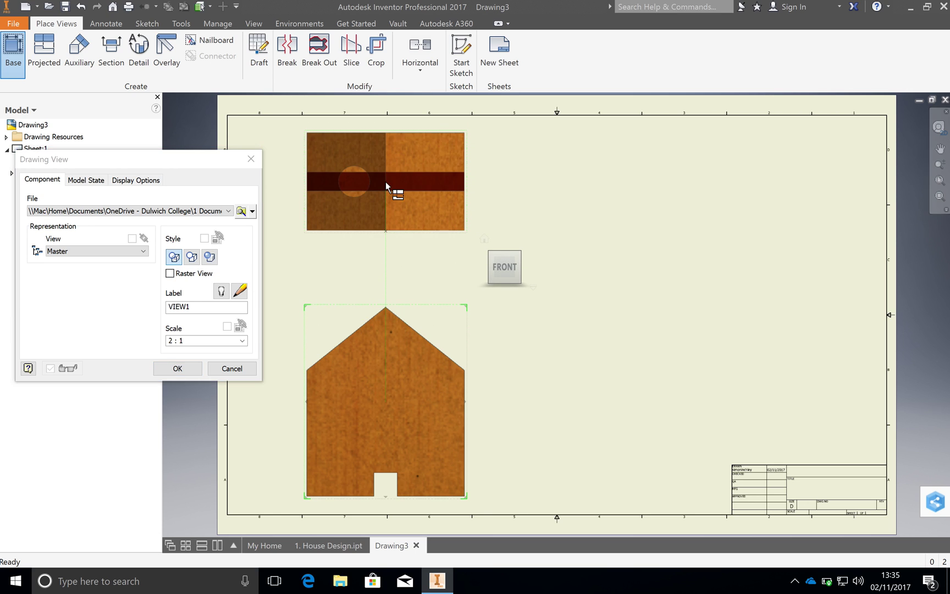
{"action": "left_click", "coordinate": [653, 413]}
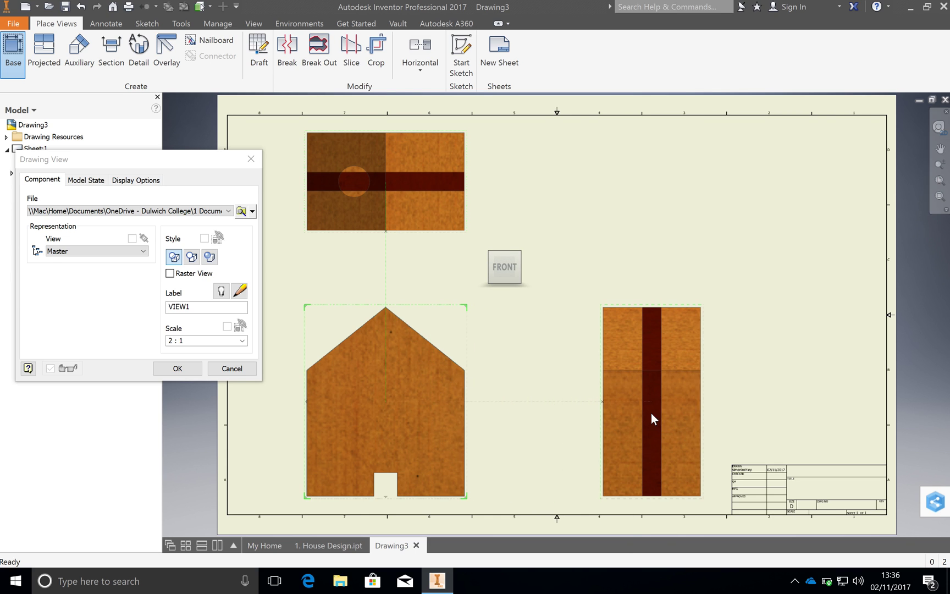
{"action": "left_click", "coordinate": [646, 218]}
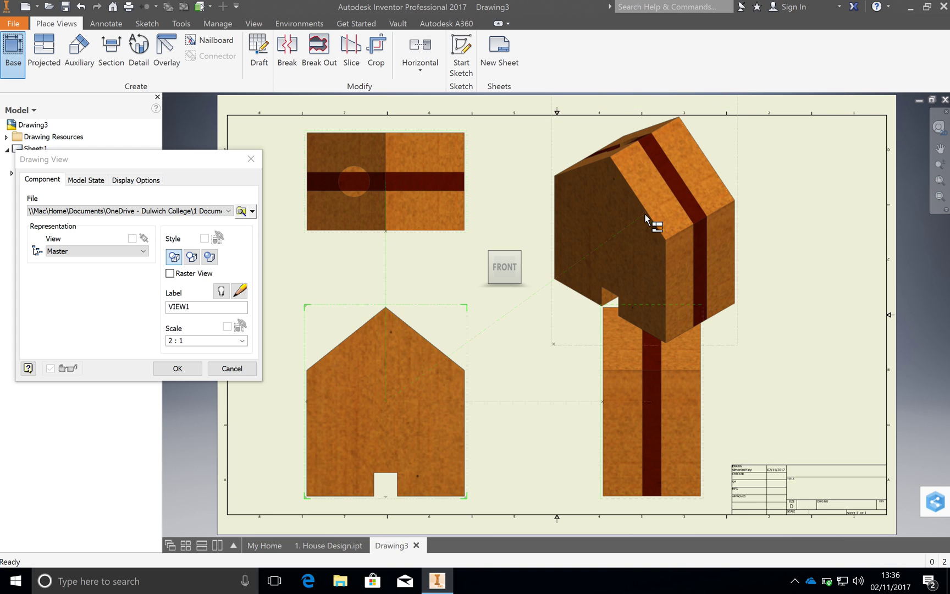
{"action": "right_click", "coordinate": [747, 248]}
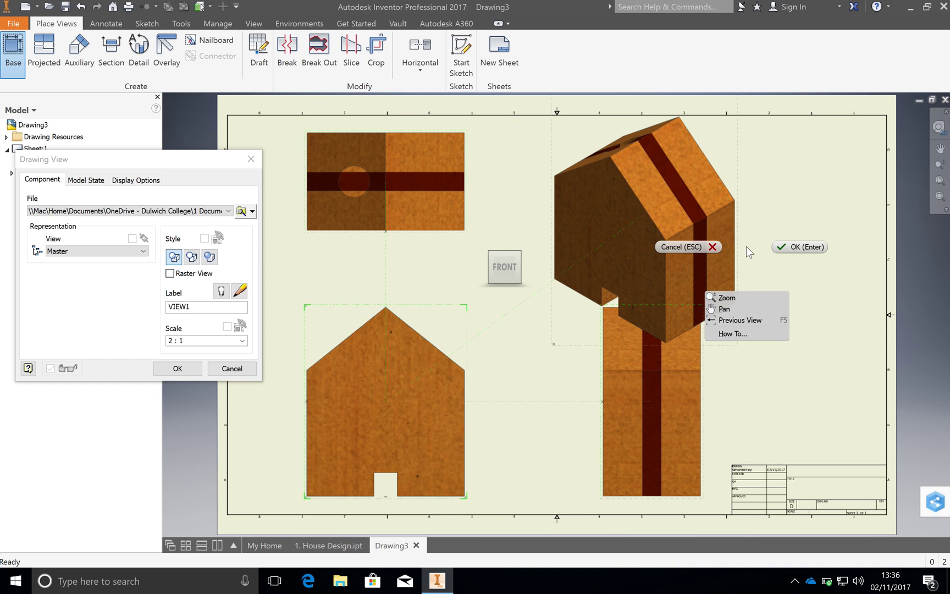
{"action": "left_click", "coordinate": [790, 247]}
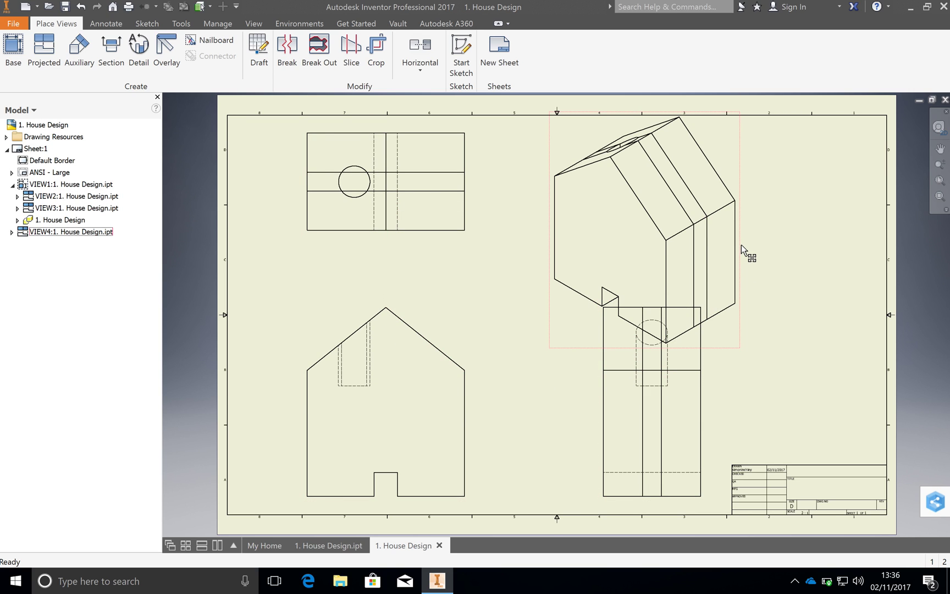
- Change the isometric view's scale to 1:1 and its style to shaded
{"action": "double_click", "coordinate": [740, 176]}
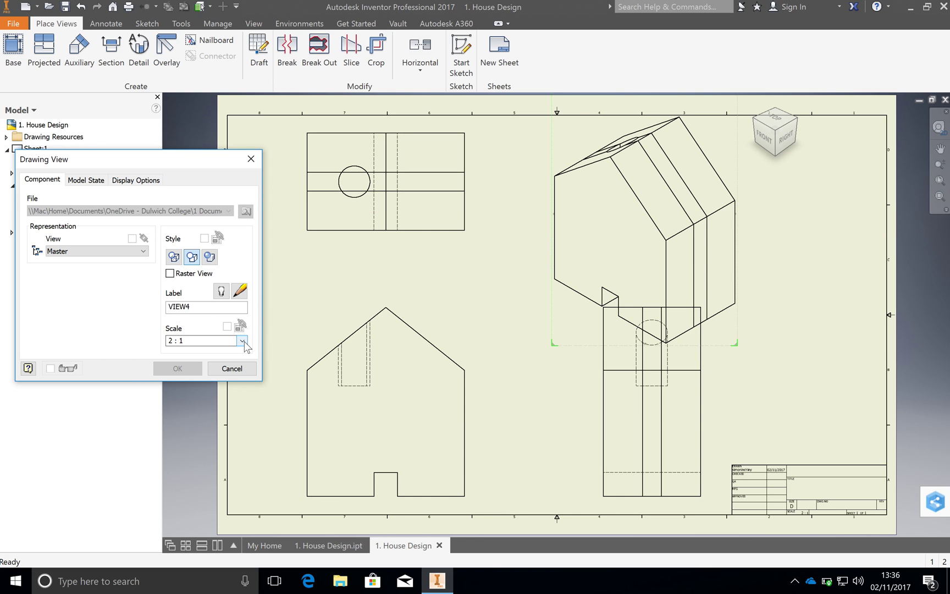
{"action": "left_click", "coordinate": [242, 341]}
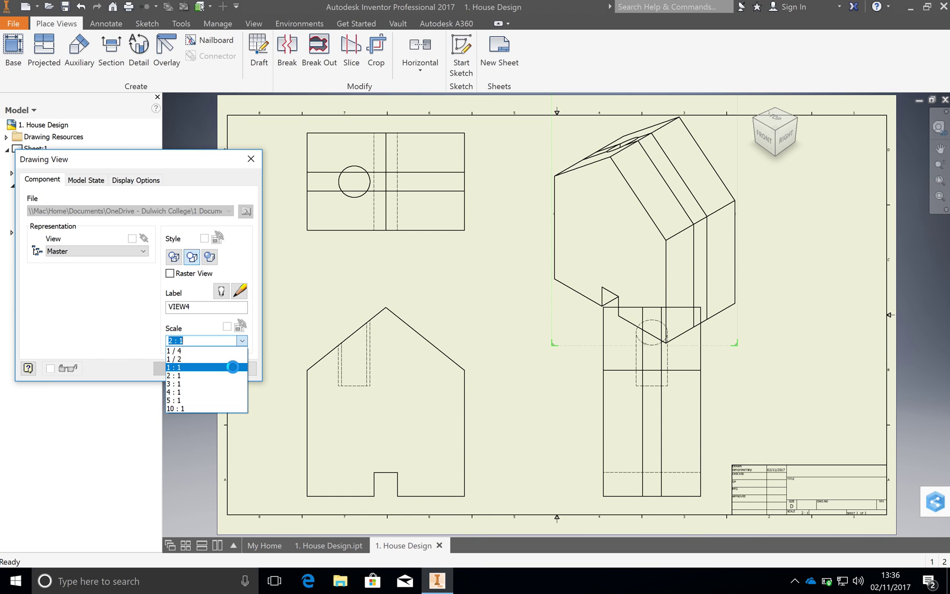
{"action": "left_click", "coordinate": [233, 367]}
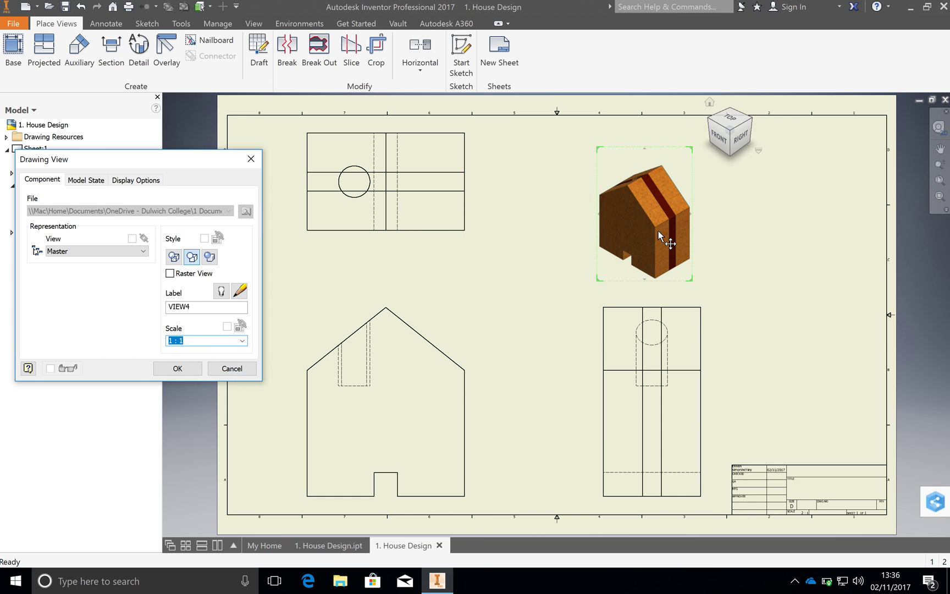
{"action": "left_click", "coordinate": [210, 257]}
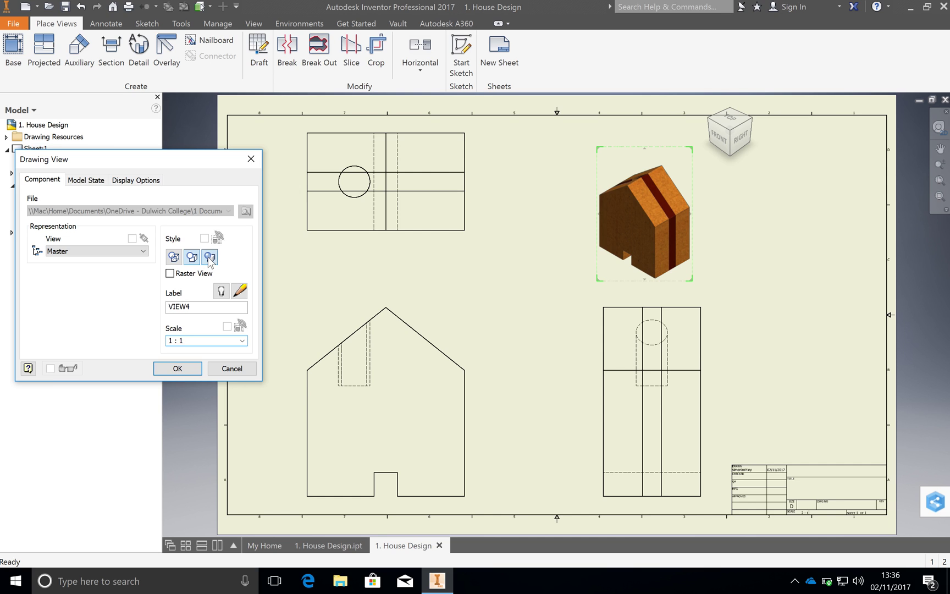
{"action": "left_click", "coordinate": [188, 371]}
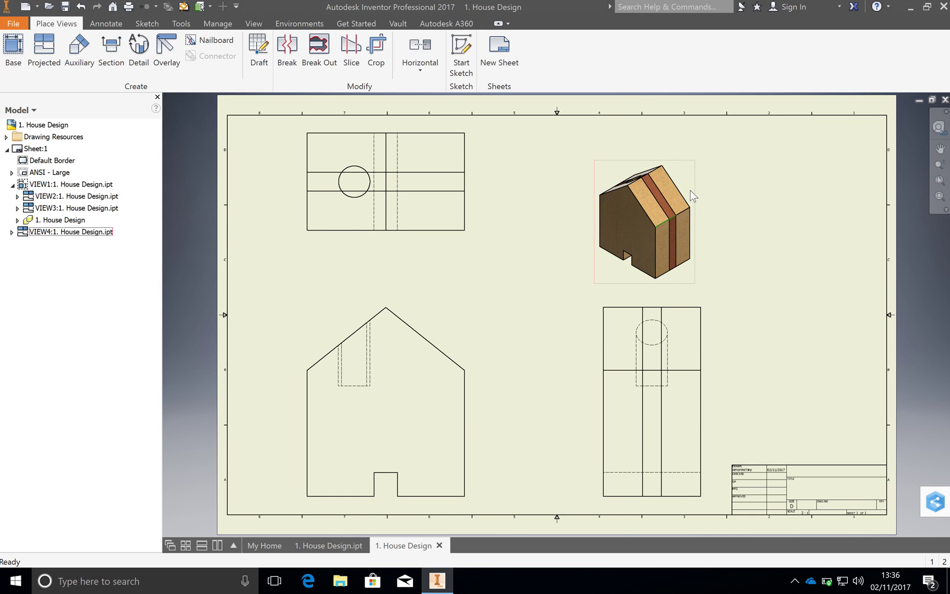
- Move the shaded isometric view up so it sits level with the top view, above the side view
{"action": "left_click_drag", "start_coordinate": [694, 197], "coordinate": [703, 151]}
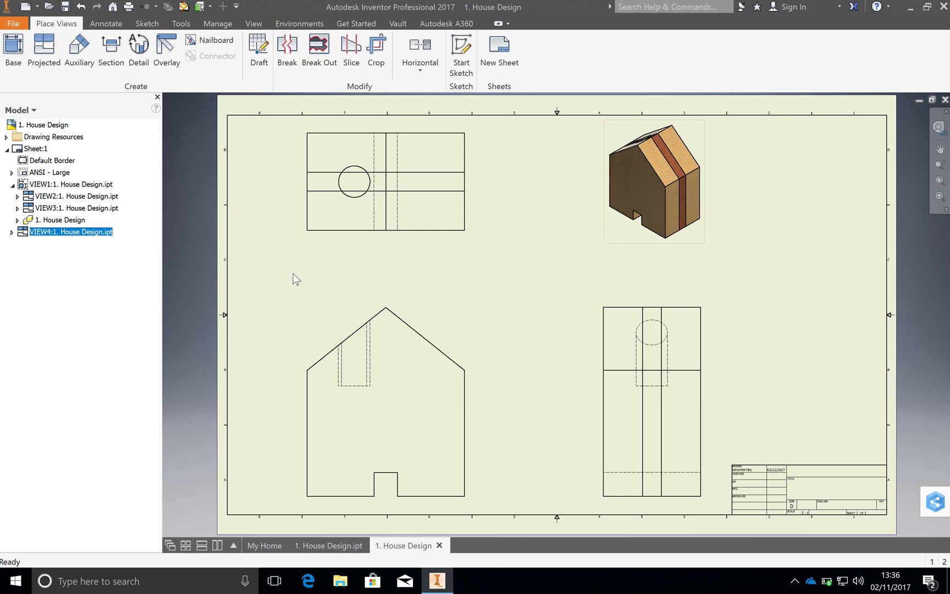
- Dimension the front view's overall width between its two outer walls, placing the dimension below the house
{"action": "left_click", "coordinate": [106, 23]}
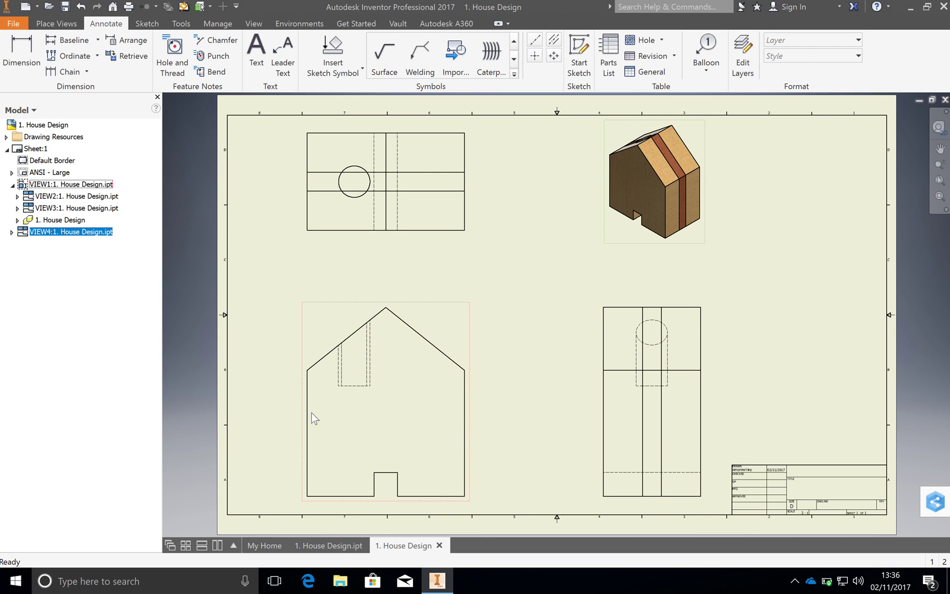
{"action": "left_click", "coordinate": [22, 58]}
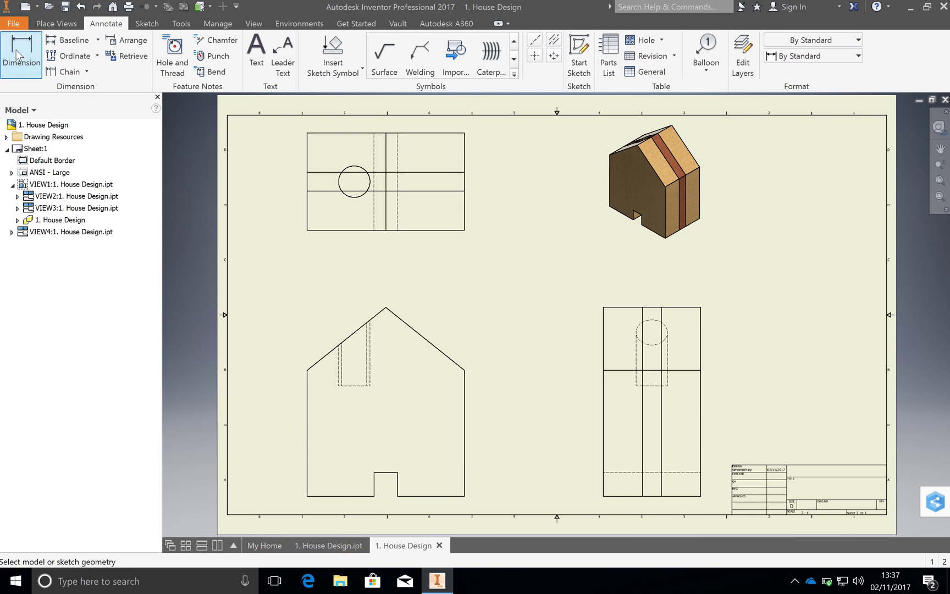
{"action": "left_click", "coordinate": [307, 447]}
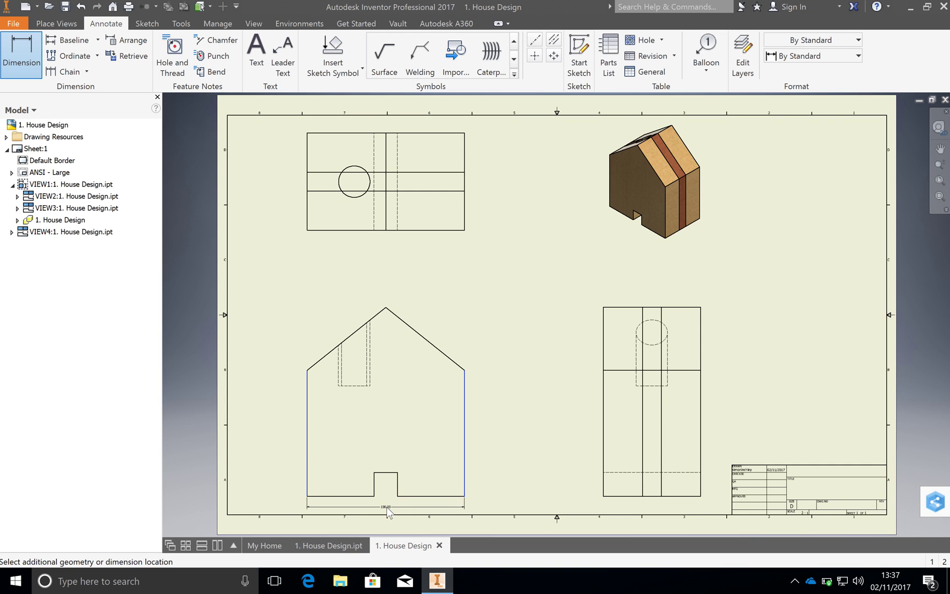
{"action": "left_click", "coordinate": [387, 507]}
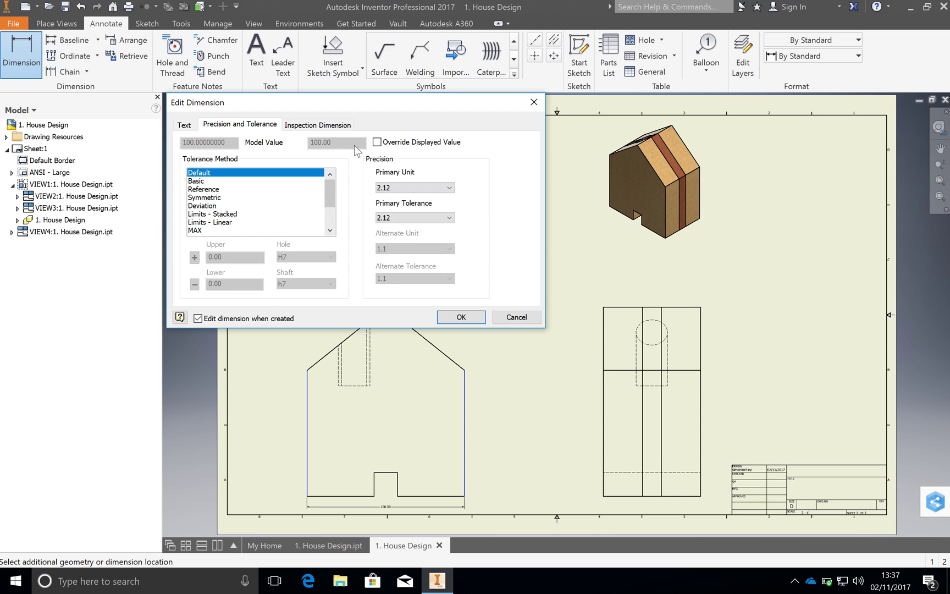
- Examine the width dimension's text, precision and value override options, and accept it with the Default tolerance method and 2.12 precision
{"action": "left_click", "coordinate": [185, 125]}
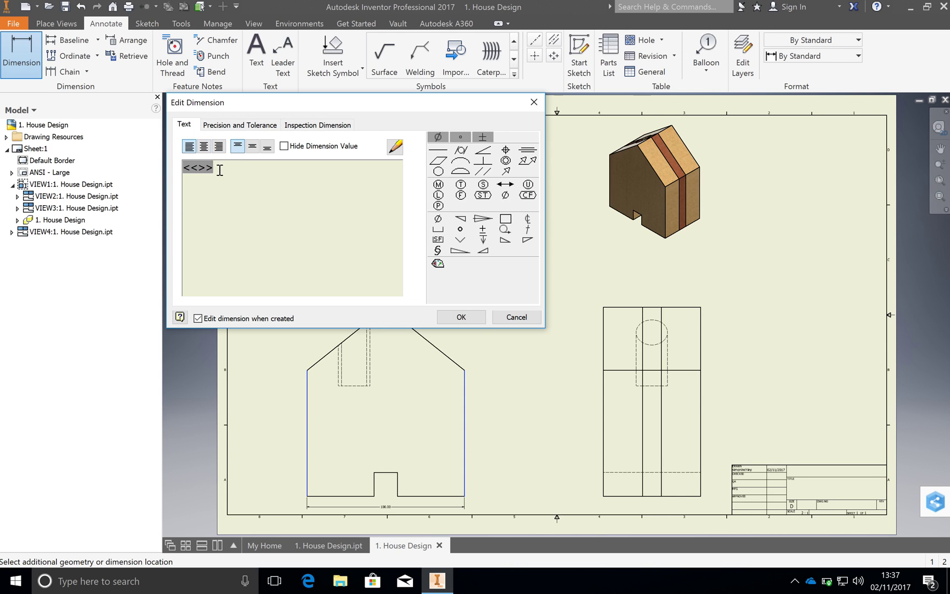
{"action": "left_click", "coordinate": [240, 126]}
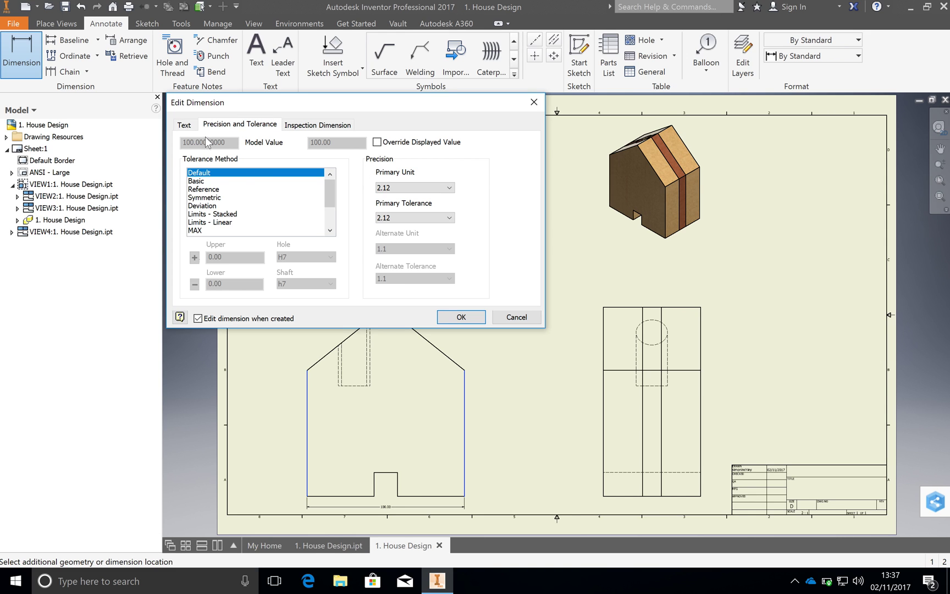
{"action": "left_click", "coordinate": [185, 125]}
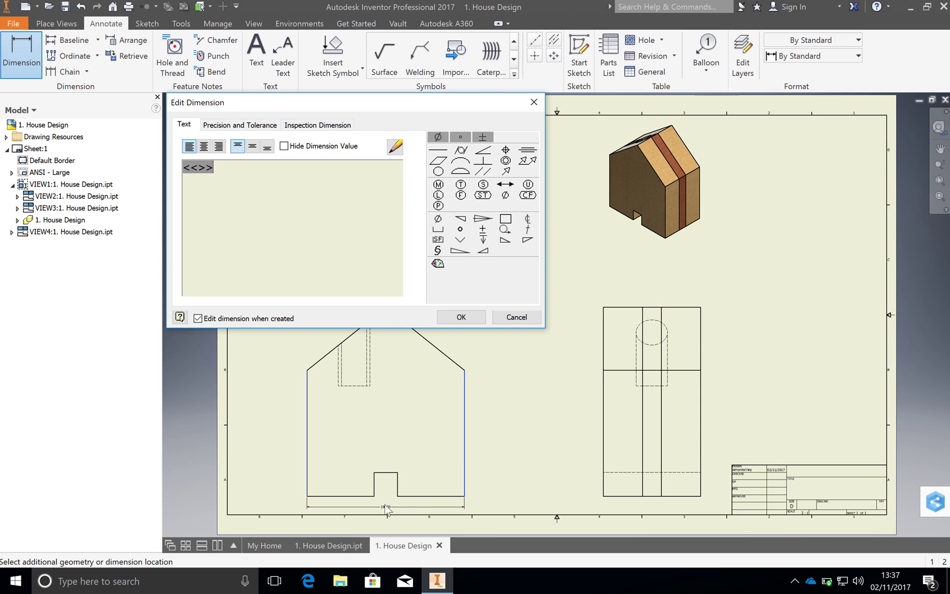
{"action": "left_click", "coordinate": [239, 124]}
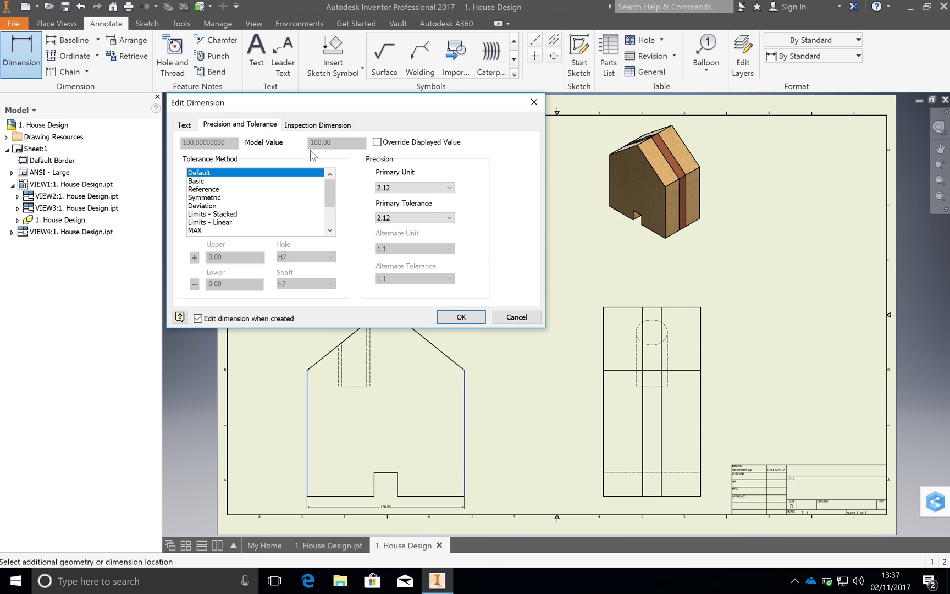
{"action": "left_click", "coordinate": [451, 188]}
{"action": "left_click", "coordinate": [442, 198]}
{"action": "left_click", "coordinate": [451, 189]}
{"action": "left_click", "coordinate": [447, 216]}
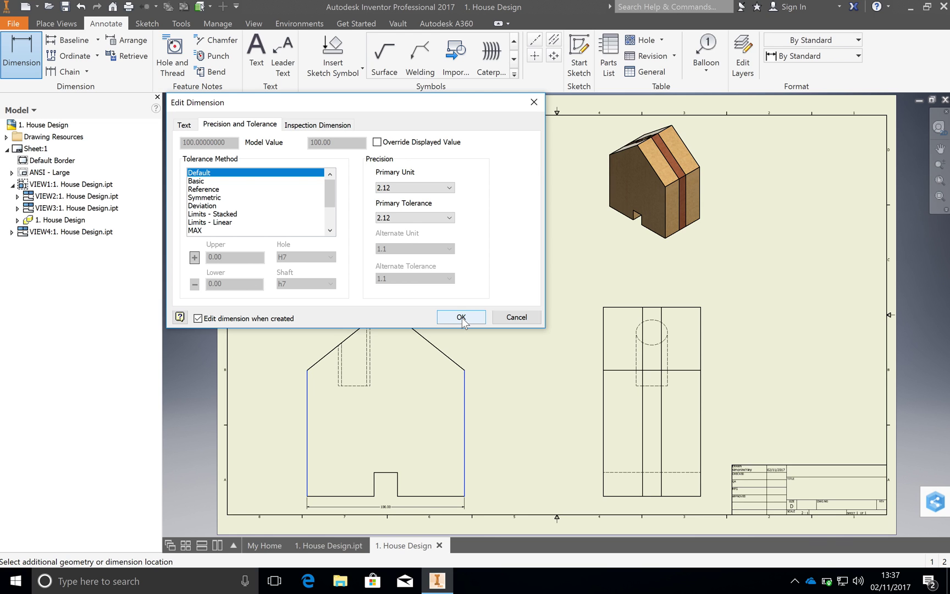
{"action": "left_click", "coordinate": [378, 142]}
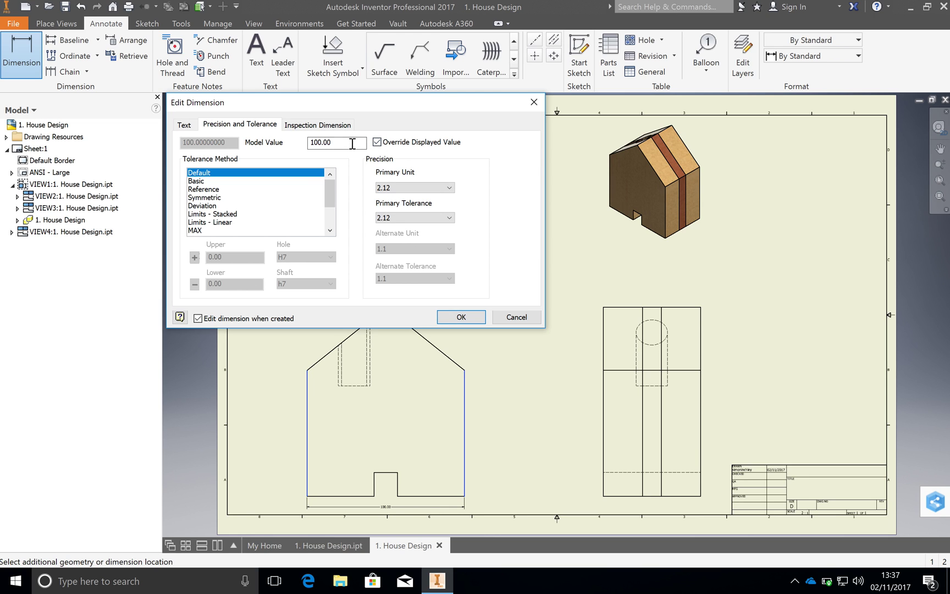
{"action": "left_click", "coordinate": [377, 142]}
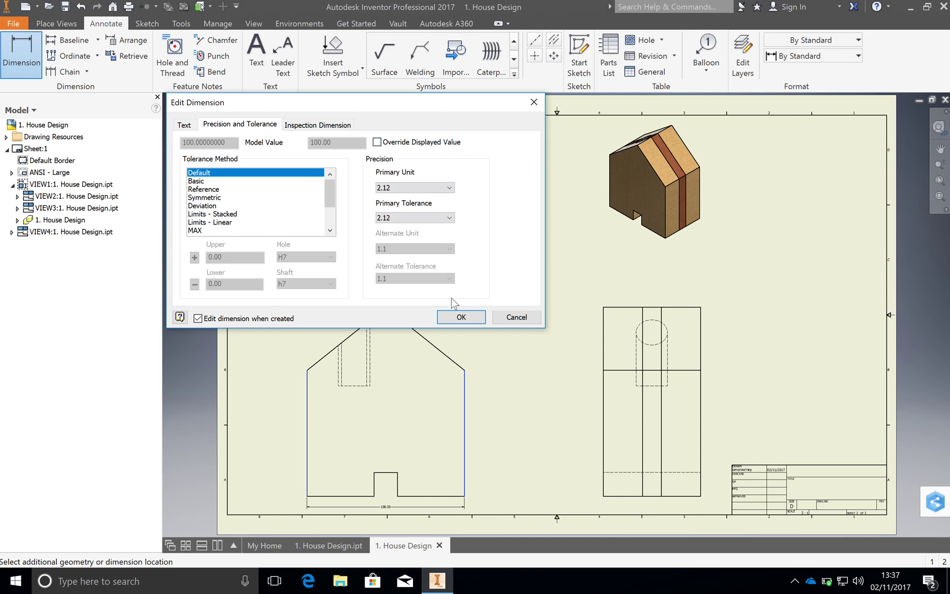
{"action": "left_click", "coordinate": [471, 319]}
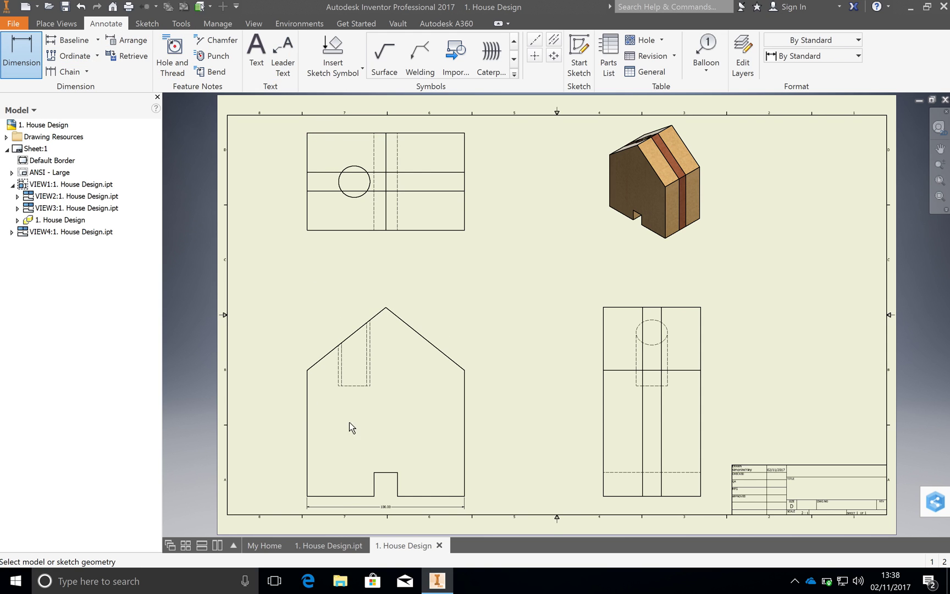
{"action": "left_click", "coordinate": [309, 458]}
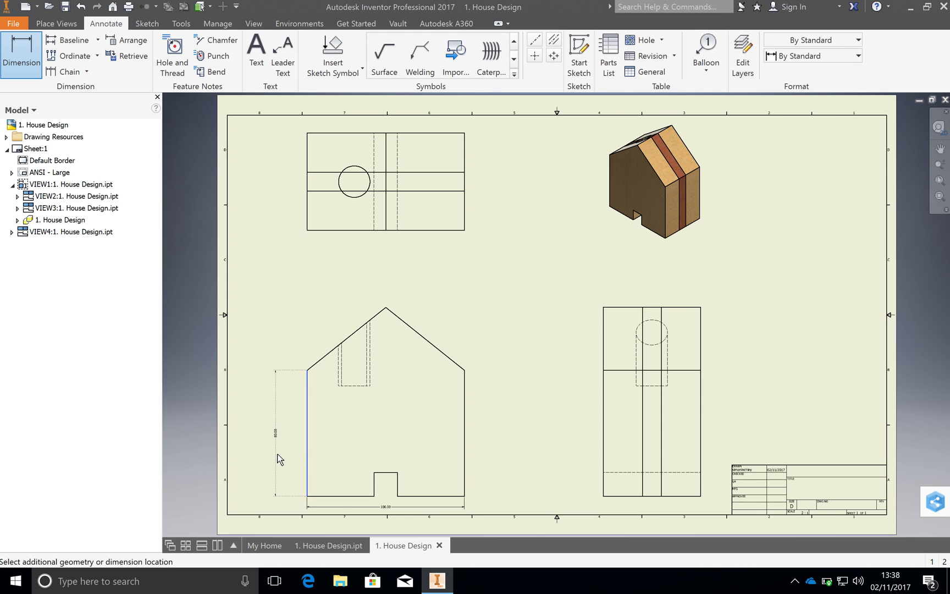
{"action": "key", "text": "Escape"}
{"action": "key", "text": "Escape"}
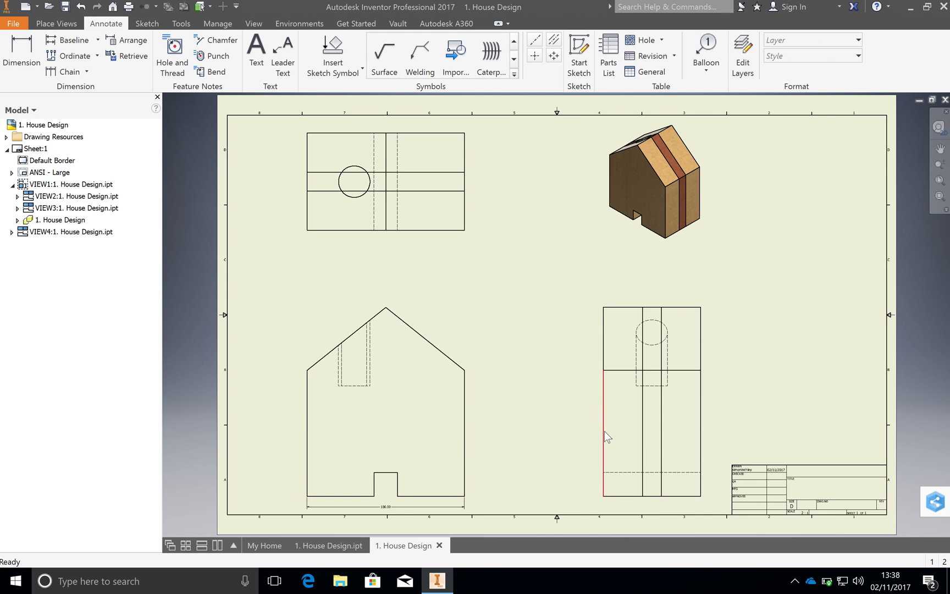
- Dimension the height of the front view's left wall, placing the dimension outside the house and accepting the default settings
{"action": "key", "text": "d"}
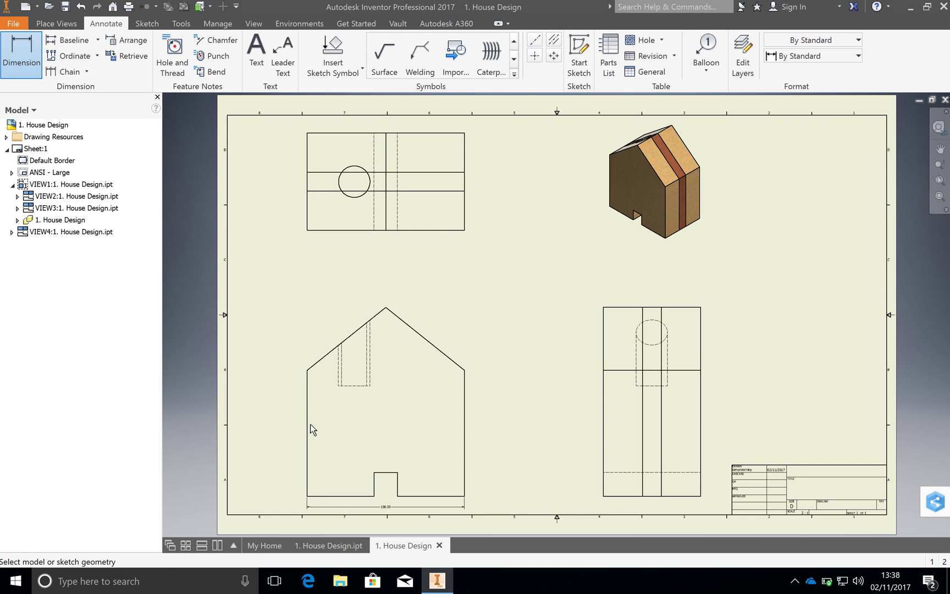
{"action": "left_click", "coordinate": [308, 426]}
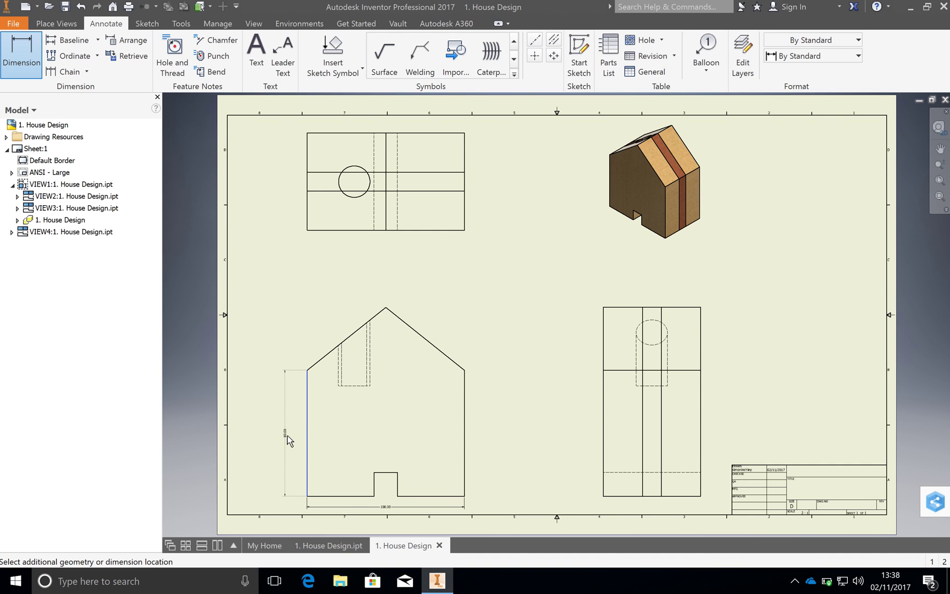
{"action": "left_click", "coordinate": [287, 436]}
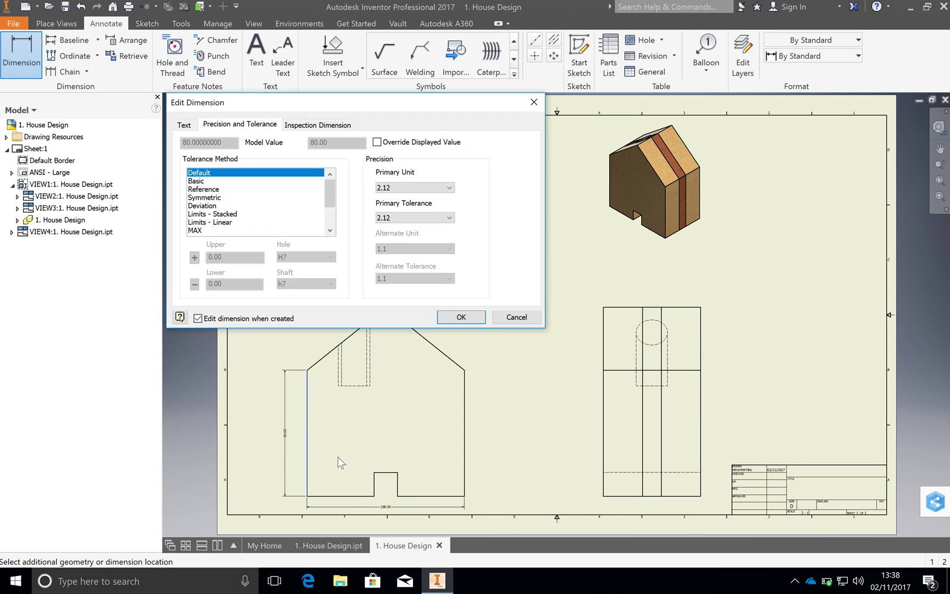
{"action": "left_click", "coordinate": [464, 319]}
- Move the front view's width dimension slightly further below the house and its wall height dimension closer to the left wall
{"action": "left_click", "coordinate": [387, 512]}
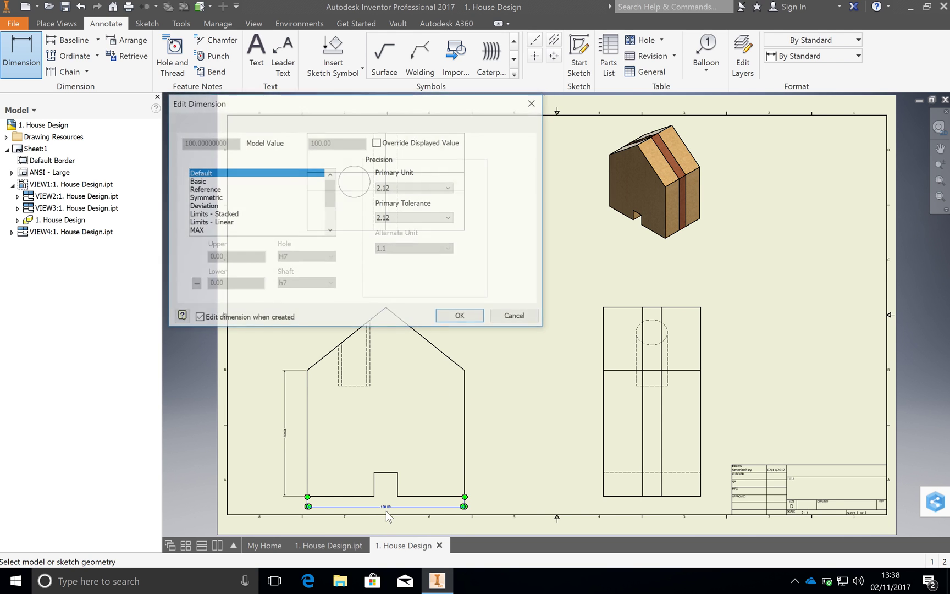
{"action": "left_click", "coordinate": [511, 315]}
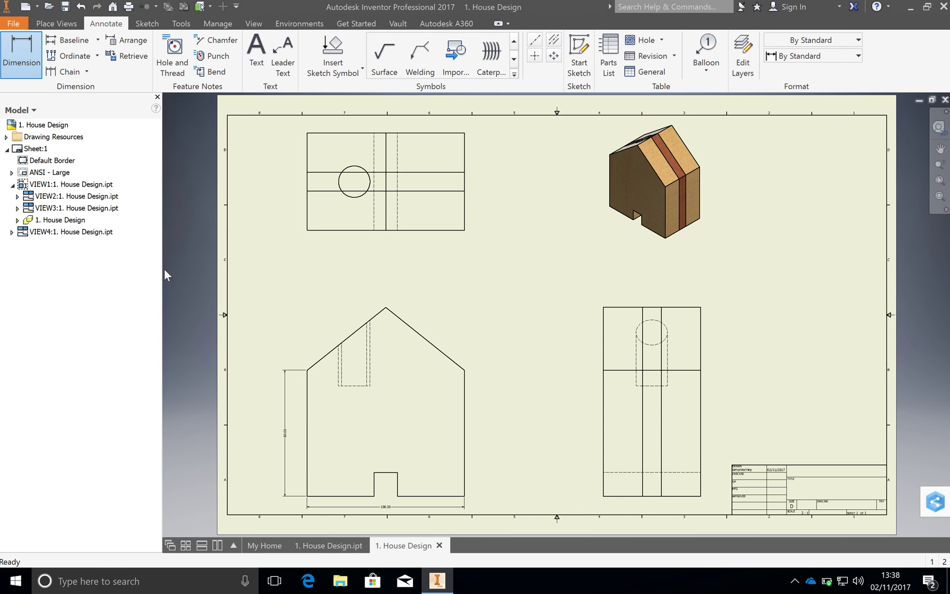
{"action": "key", "text": "Escape"}
{"action": "left_click_drag", "start_coordinate": [387, 512], "coordinate": [387, 511]}
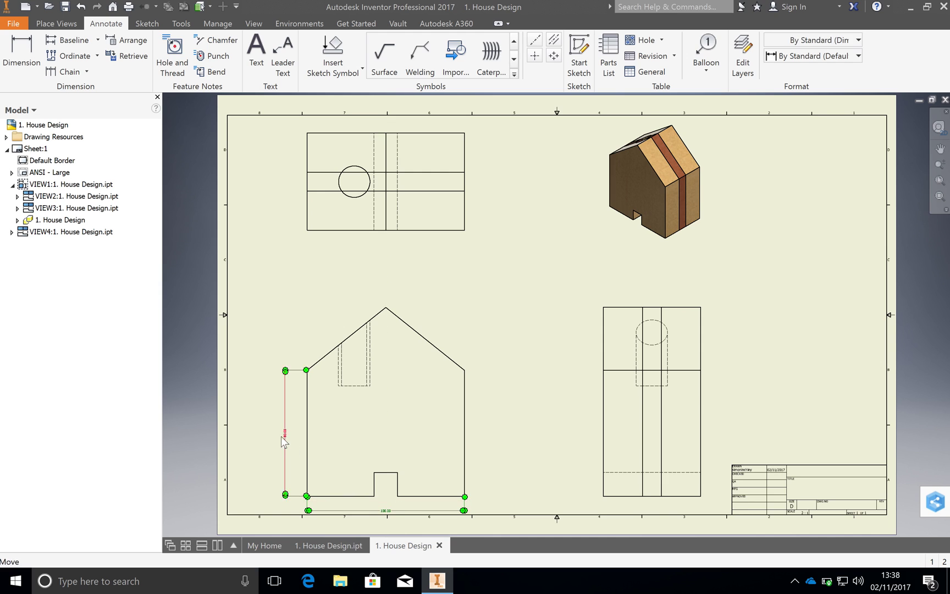
{"action": "left_click_drag", "start_coordinate": [286, 437], "coordinate": [291, 435]}
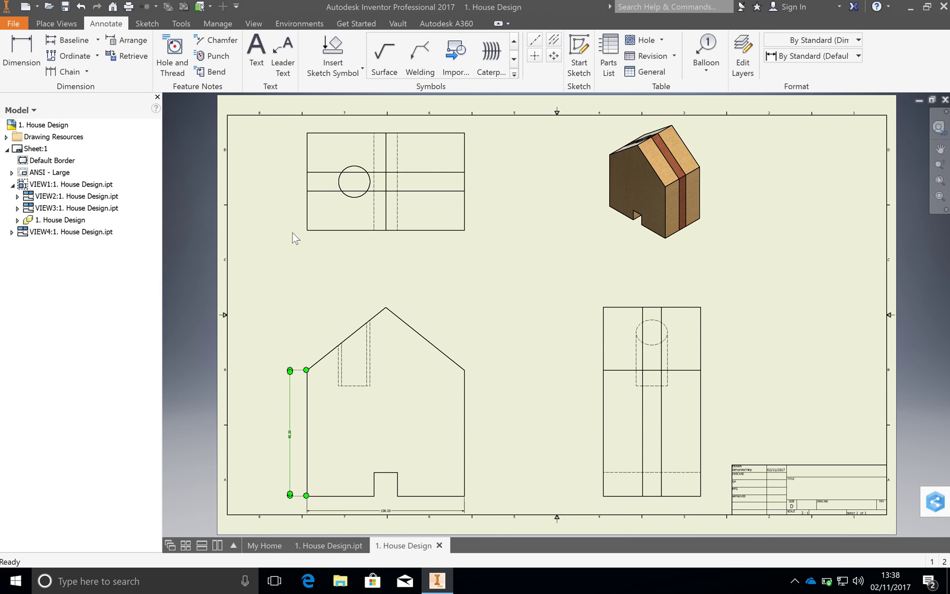
- Dimension the length of the front view's right roof slope, placing the aligned dimension above the roof with default settings
{"action": "left_click", "coordinate": [29, 65]}
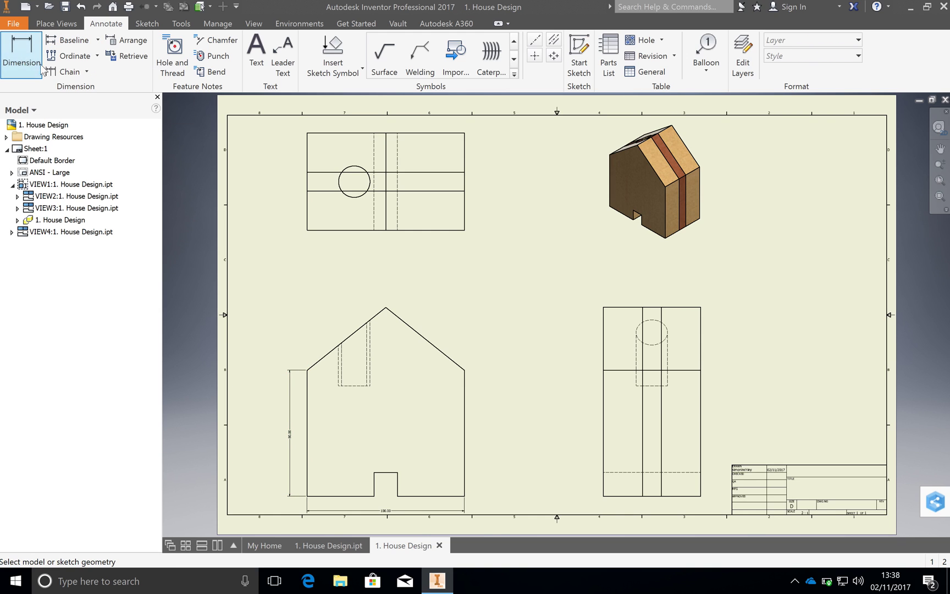
{"action": "left_click", "coordinate": [423, 340]}
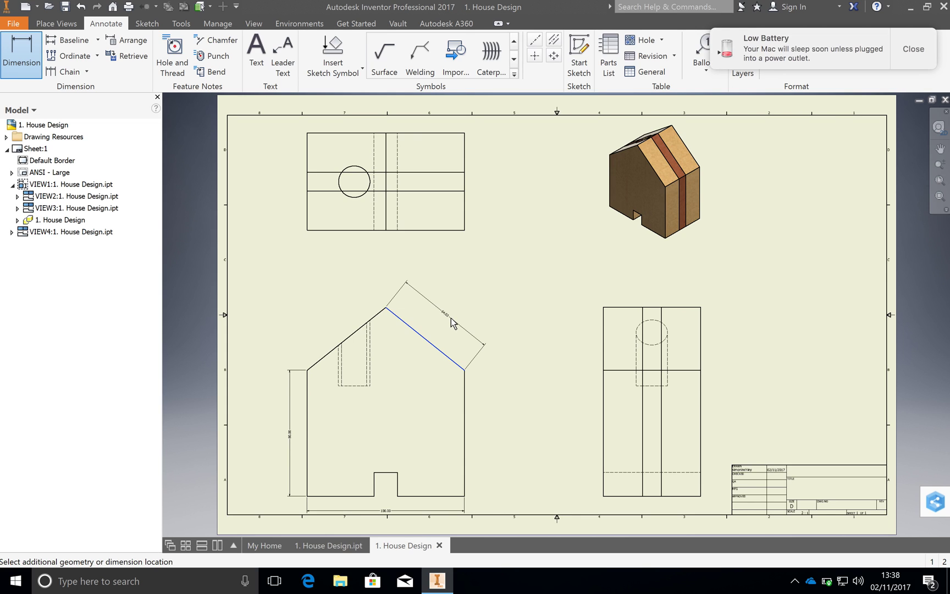
{"action": "left_click", "coordinate": [451, 318]}
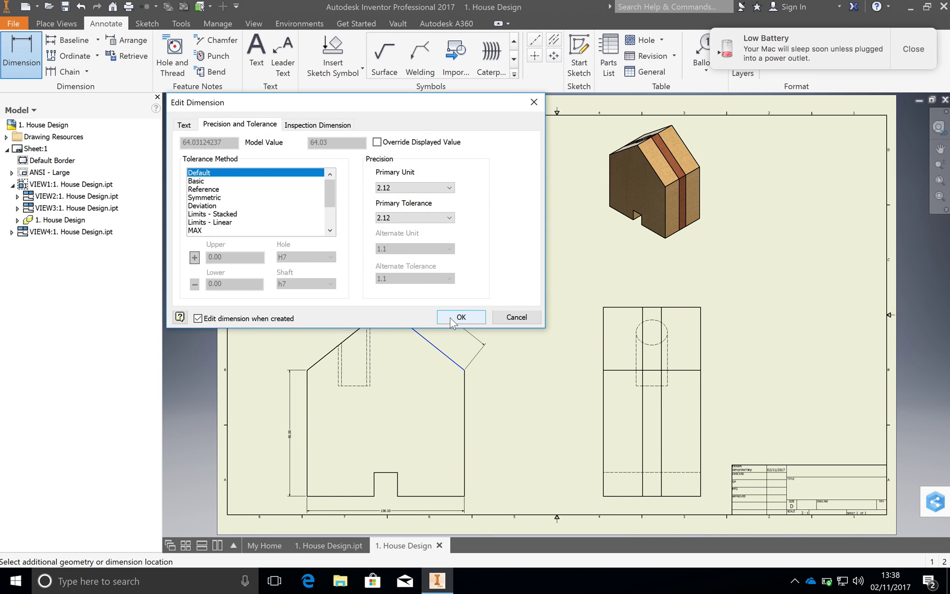
{"action": "left_click", "coordinate": [460, 318]}
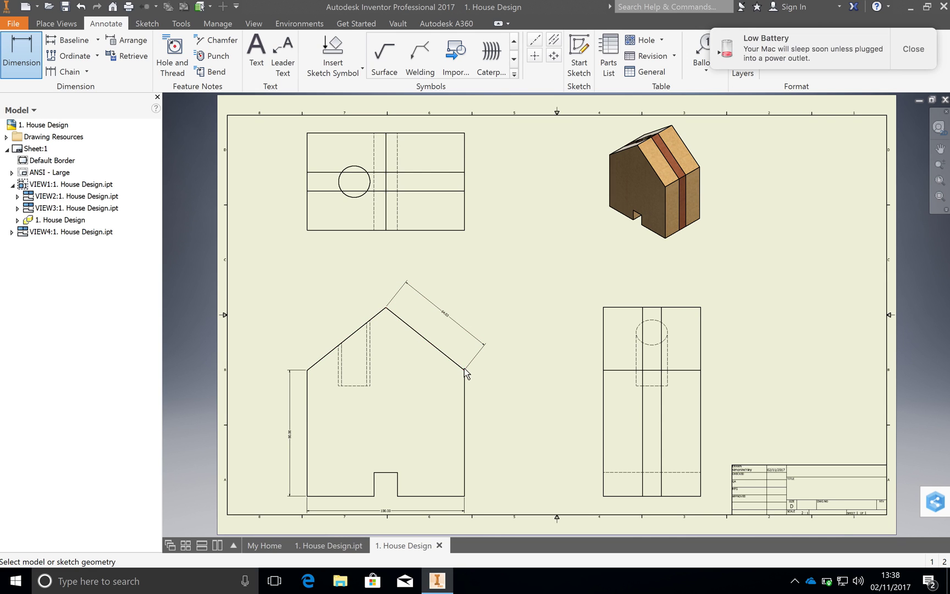
- Dimension the vertical height of the roof section in the side view, placing the dimension to its left
{"action": "left_click", "coordinate": [613, 309]}
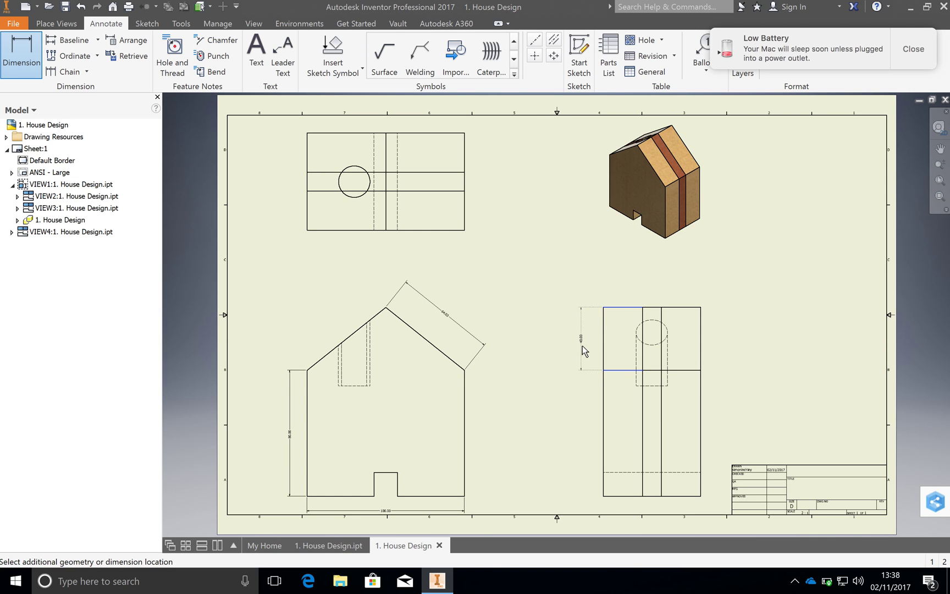
{"action": "left_click", "coordinate": [581, 345]}
{"action": "left_click", "coordinate": [461, 316]}
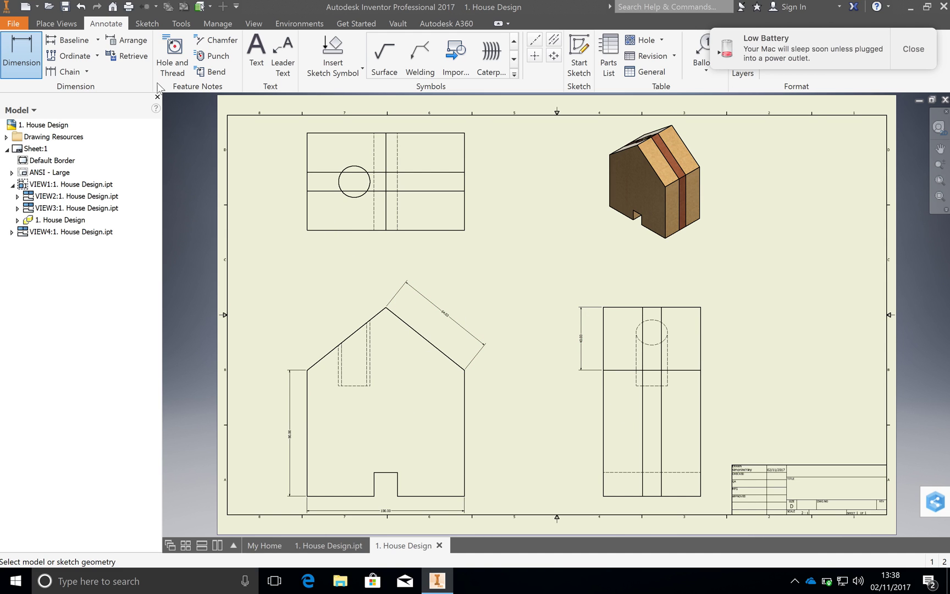
- Retrieve model dimensions into the top view: the 31, 12, lower 25 and 20 mm lengths and the hole's 20 mm diameter
{"action": "left_click", "coordinate": [134, 57]}
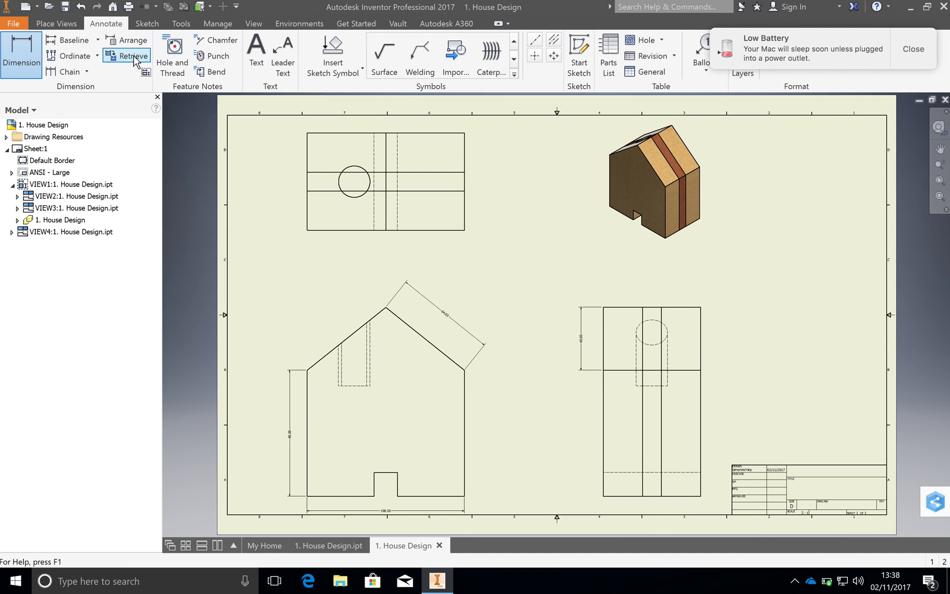
{"action": "left_click_drag", "start_coordinate": [218, 98], "coordinate": [137, 240]}
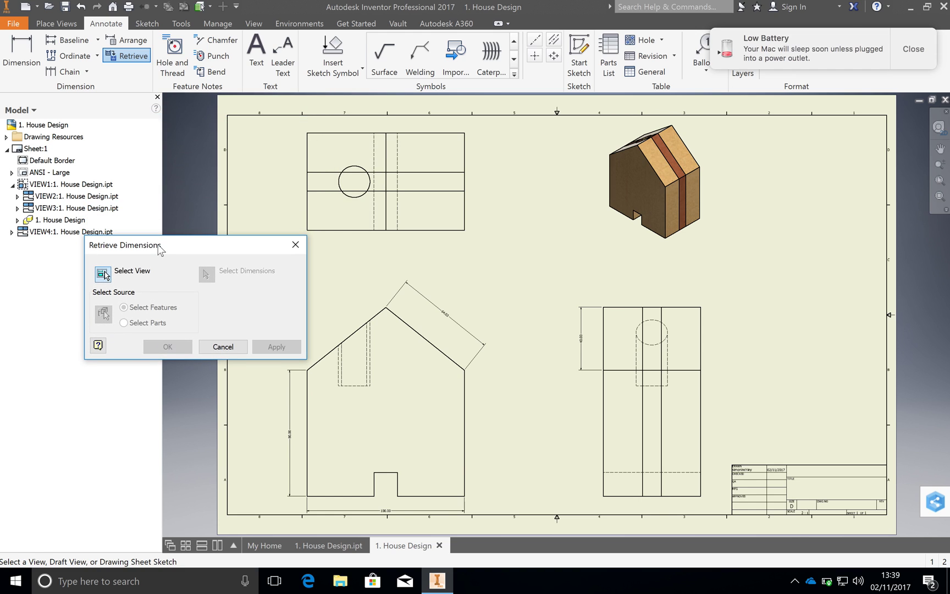
{"action": "left_click", "coordinate": [368, 240]}
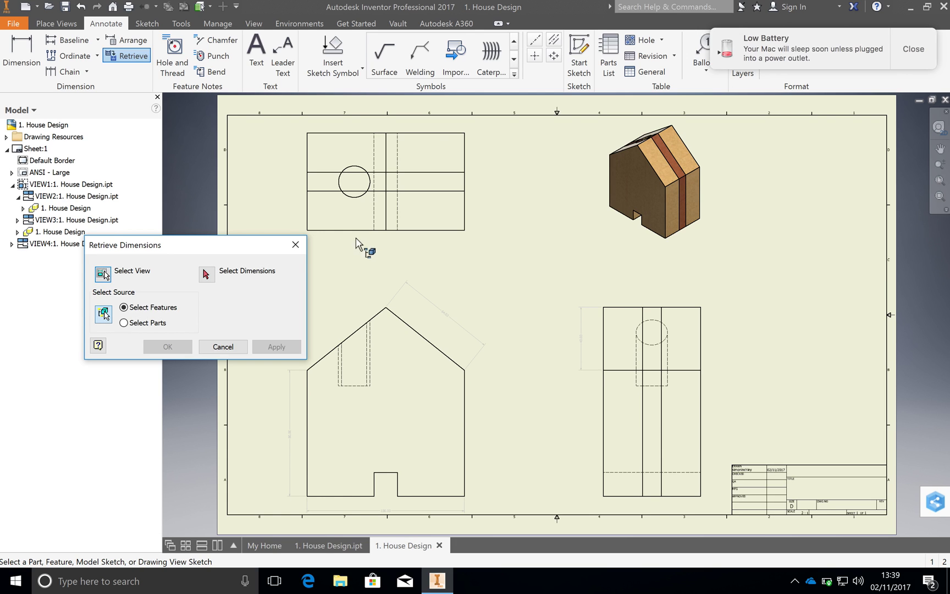
{"action": "left_click", "coordinate": [207, 274]}
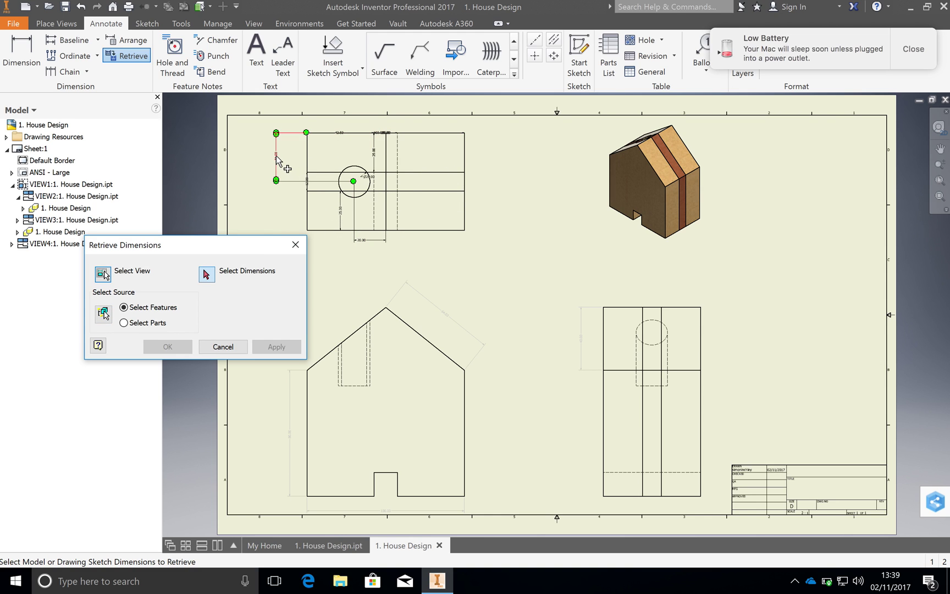
{"action": "scroll", "coordinate": [322, 163], "scroll_direction": "up", "scroll_amount": 3}
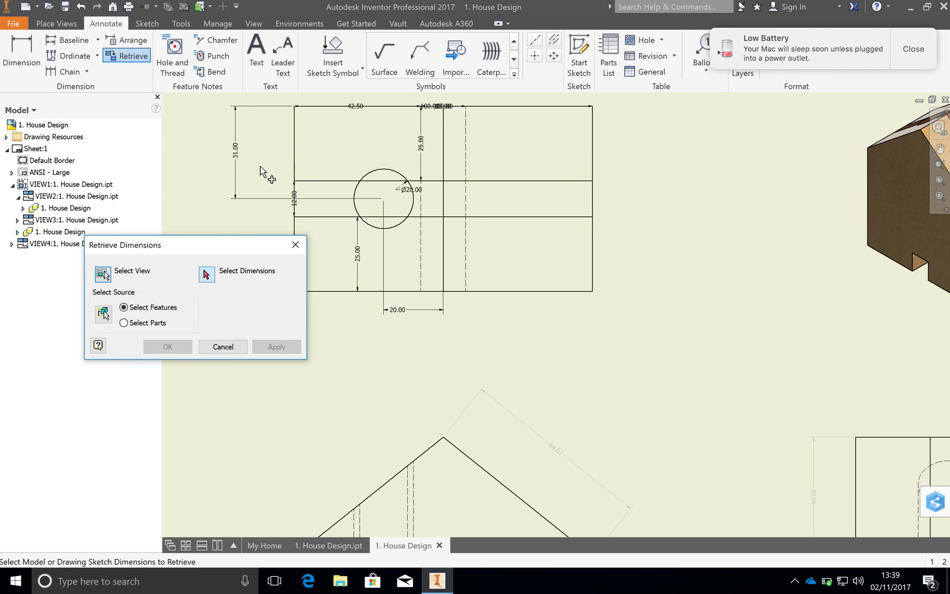
{"action": "left_click", "coordinate": [239, 154]}
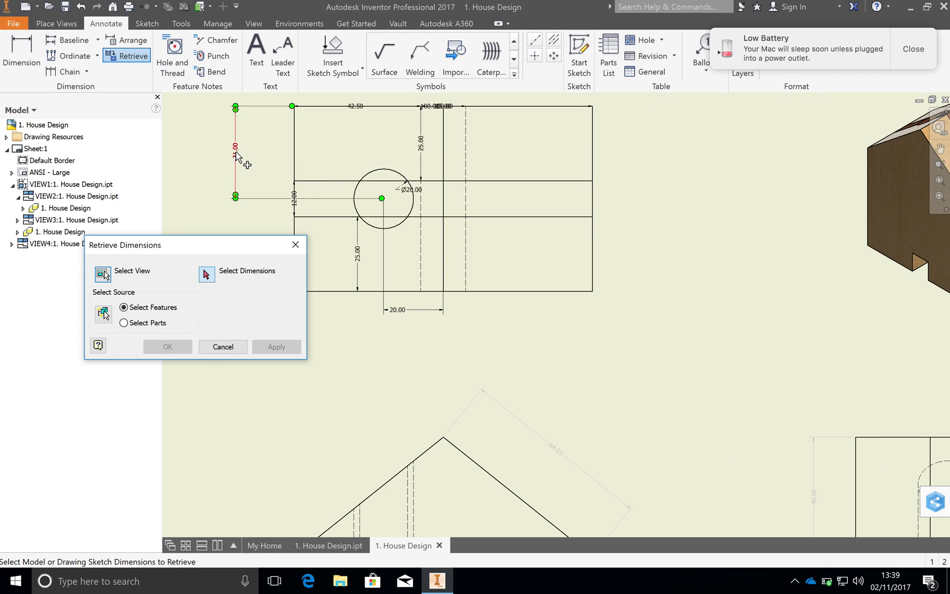
{"action": "left_click", "coordinate": [409, 191]}
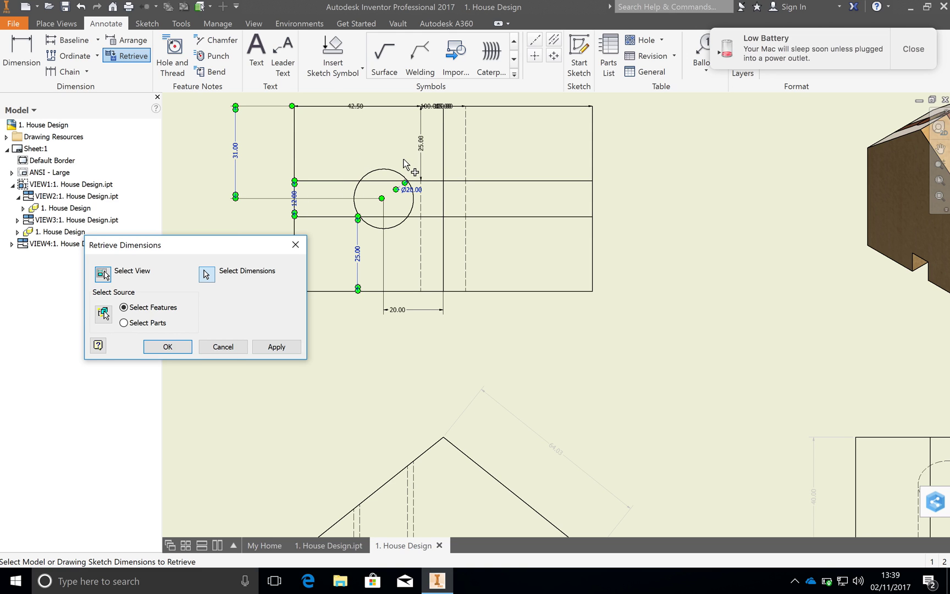
{"action": "scroll", "coordinate": [403, 159], "scroll_direction": "down", "scroll_amount": 3}
{"action": "scroll", "coordinate": [404, 163], "scroll_direction": "up", "scroll_amount": 3}
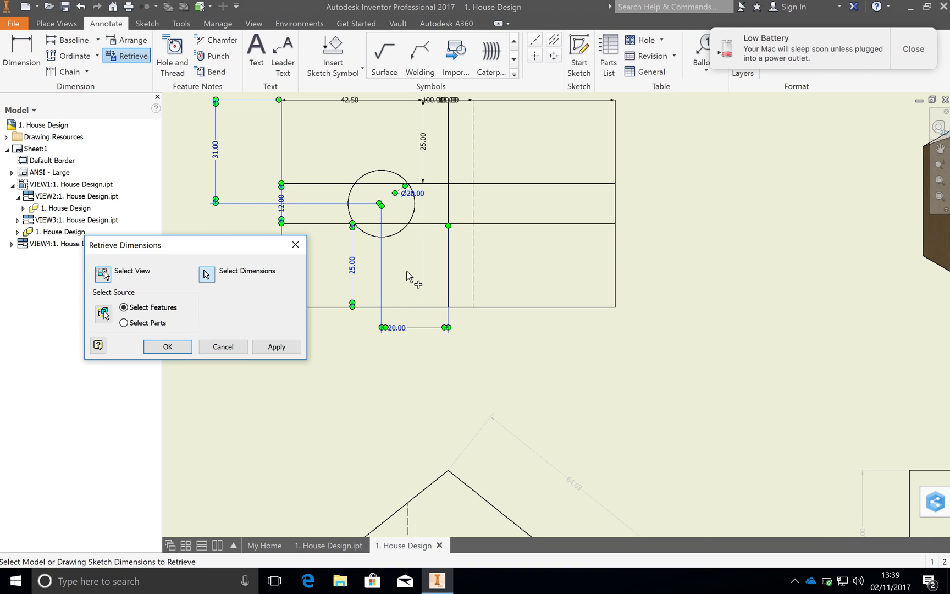
{"action": "scroll", "coordinate": [407, 272], "scroll_direction": "down", "scroll_amount": 3}
{"action": "left_click", "coordinate": [268, 346]}
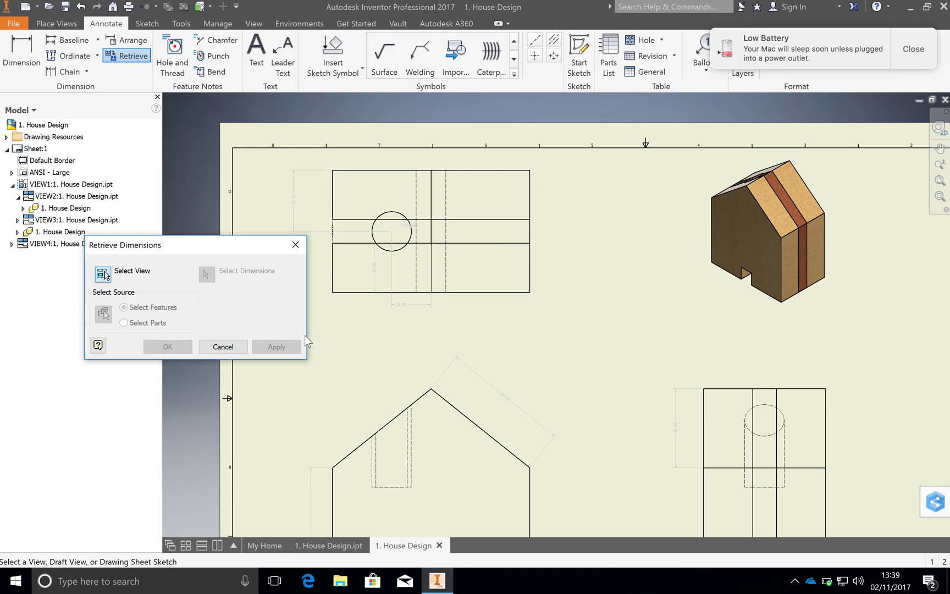
{"action": "left_click", "coordinate": [296, 245]}
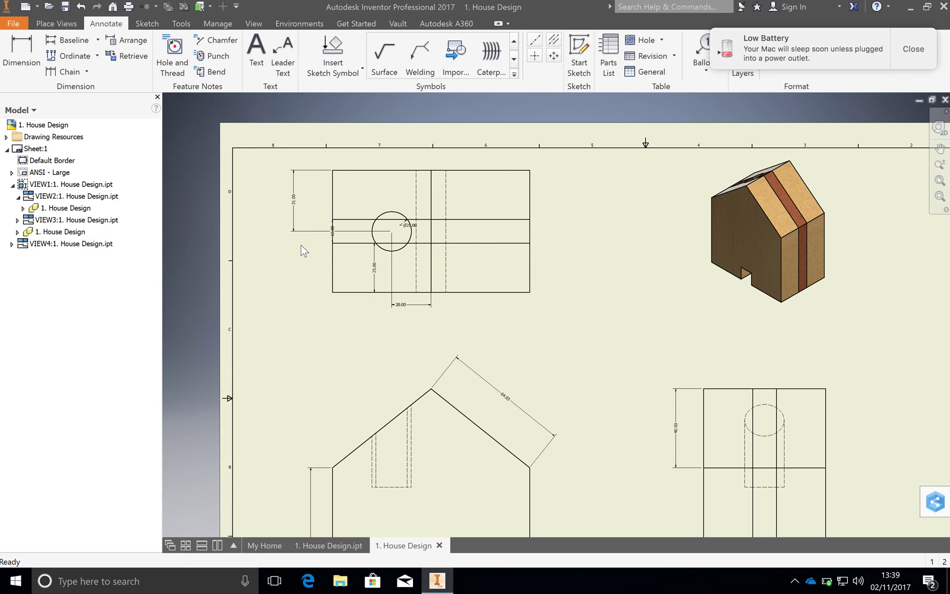
- Move the top view's retrieved hole diameter, 25 mm and 12 mm dimensions outside its left edge, and its 20 mm dimension slightly lower
{"action": "left_click_drag", "start_coordinate": [412, 229], "coordinate": [316, 230]}
{"action": "left_click_drag", "start_coordinate": [404, 305], "coordinate": [412, 313]}
{"action": "left_click_drag", "start_coordinate": [376, 269], "coordinate": [294, 267]}
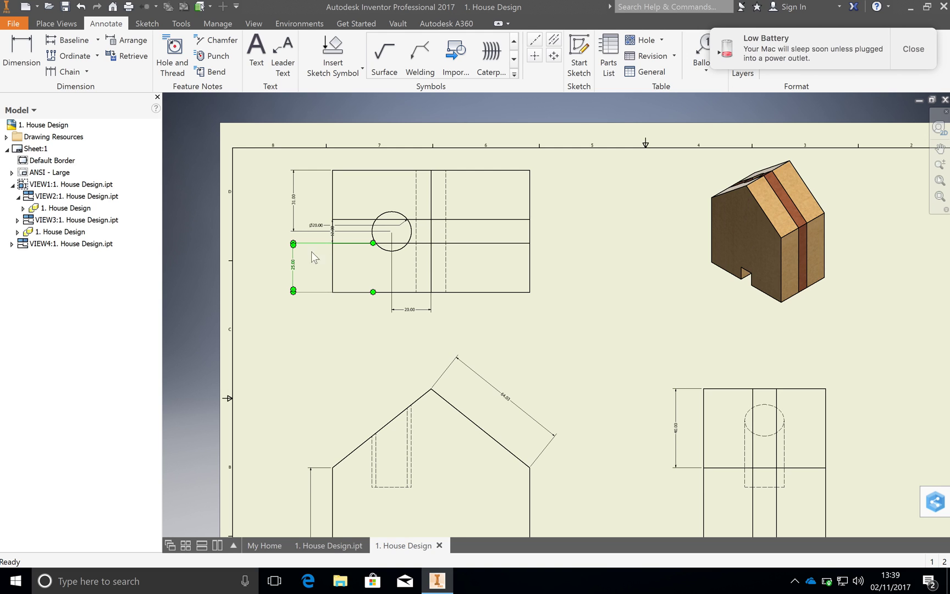
{"action": "left_click_drag", "start_coordinate": [334, 241], "coordinate": [301, 240]}
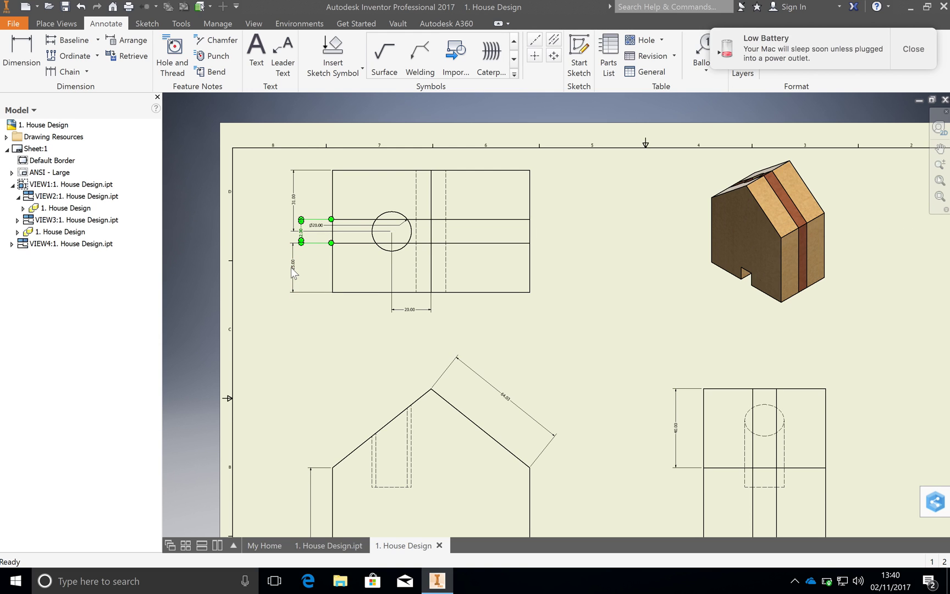
- Delete the top view's 25 mm dimension, then move the 12 mm dimension right of the view and the diameter dimension slightly further left
{"action": "right_click", "coordinate": [292, 267]}
{"action": "left_click", "coordinate": [309, 287]}
{"action": "left_click_drag", "start_coordinate": [301, 236], "coordinate": [546, 234]}
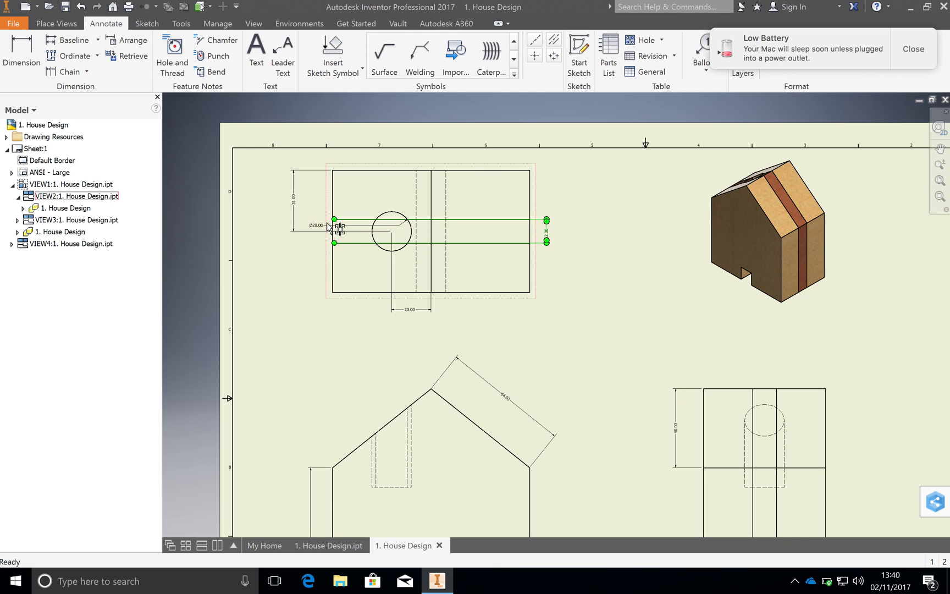
{"action": "mouse_move", "coordinate": [326, 223]}
{"action": "left_mouse_down"}
{"action": "mouse_move", "coordinate": [403, 246]}
{"action": "mouse_move", "coordinate": [380, 226]}
{"action": "mouse_move", "coordinate": [314, 226]}
{"action": "left_mouse_up"}
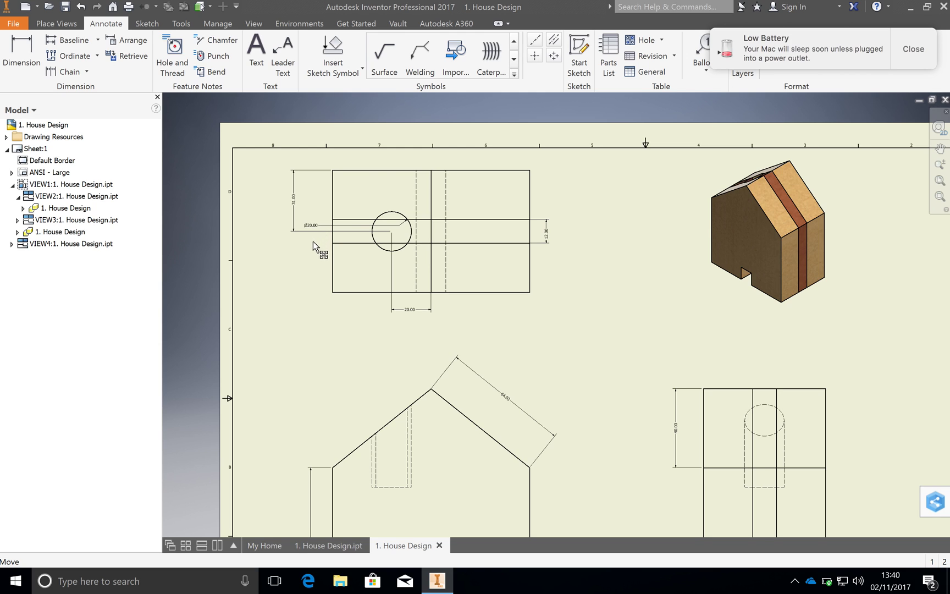
{"action": "left_click_drag", "start_coordinate": [335, 246], "coordinate": [313, 229]}
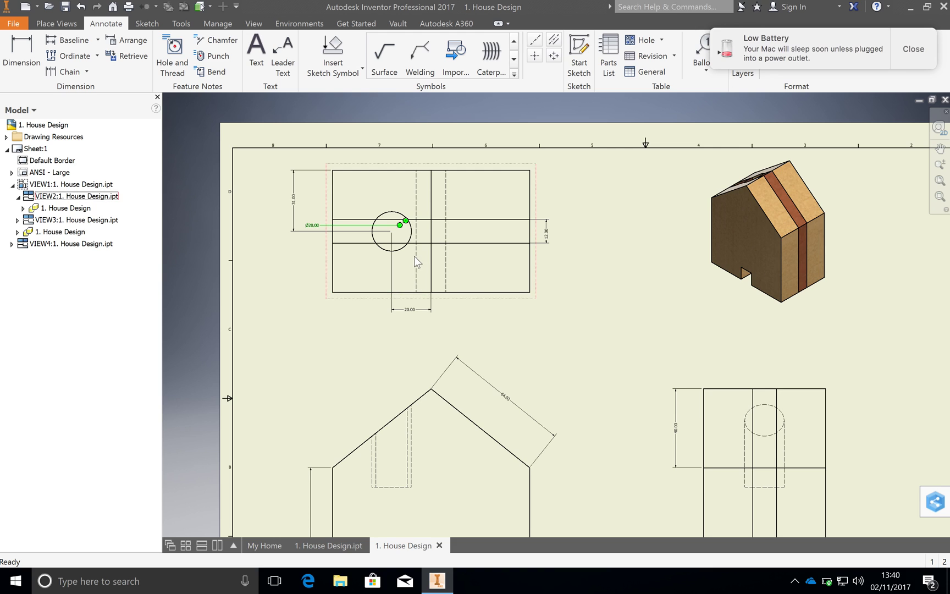
- Dimension the vertical distance from the roof peak to the hidden hole's bottom in the front view, placing it right of the house with default settings
{"action": "scroll", "coordinate": [443, 257], "scroll_direction": "down", "scroll_amount": 3}
{"action": "scroll", "coordinate": [443, 257], "scroll_direction": "up", "scroll_amount": 4}
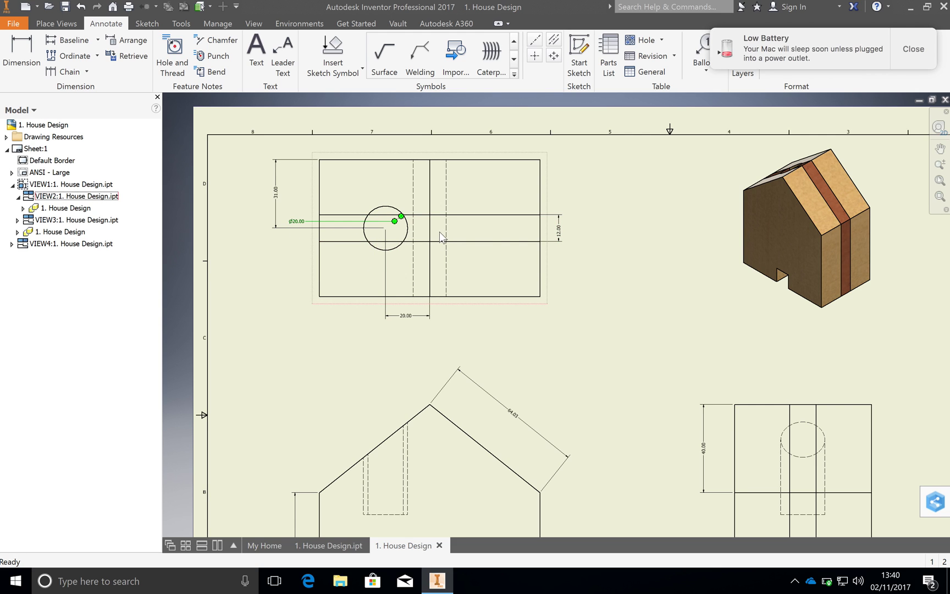
{"action": "scroll", "coordinate": [503, 310], "scroll_direction": "down", "scroll_amount": 2}
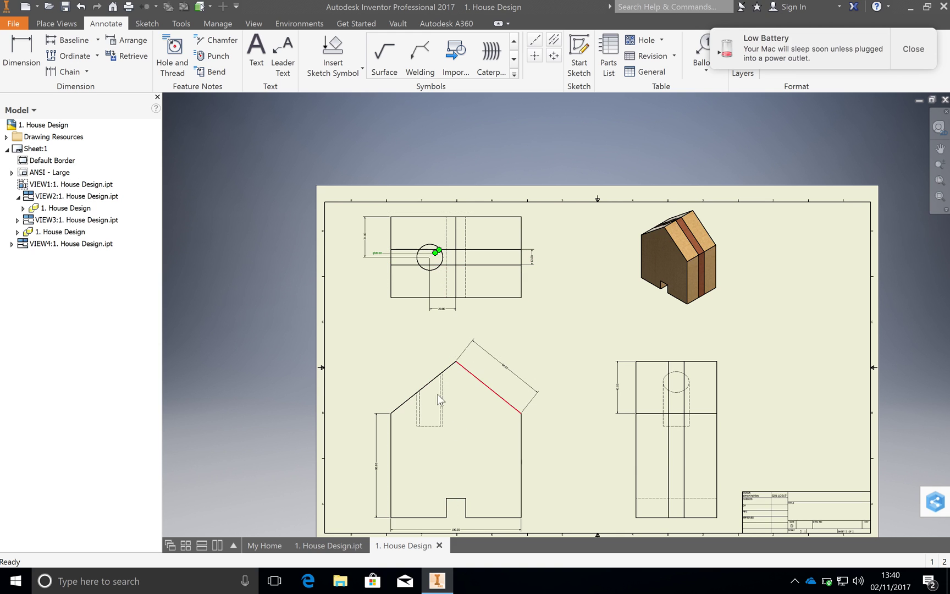
{"action": "scroll", "coordinate": [428, 433], "scroll_direction": "up", "scroll_amount": 2}
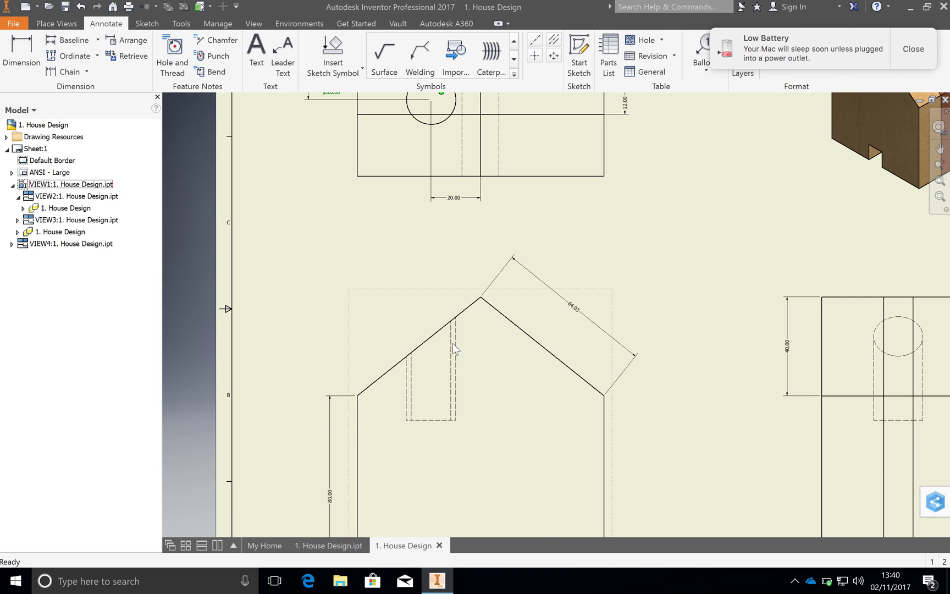
{"action": "left_click", "coordinate": [38, 41]}
{"action": "left_click", "coordinate": [438, 419]}
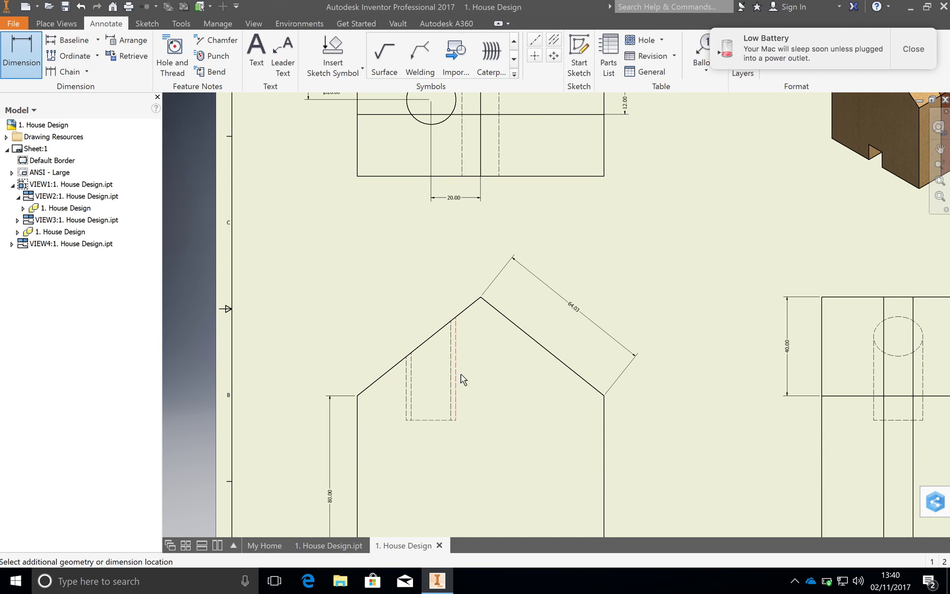
{"action": "left_click", "coordinate": [482, 299]}
{"action": "left_click", "coordinate": [686, 368]}
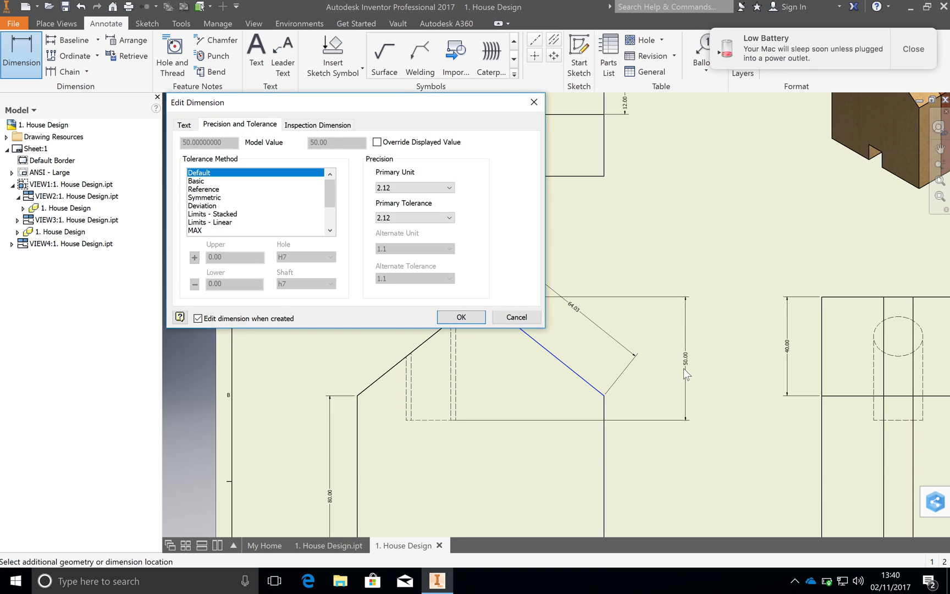
{"action": "left_click", "coordinate": [461, 317]}
- Start a text note beside the isometric view and enter "Orthographic drawing of candle house (in mm)"
{"action": "scroll", "coordinate": [483, 297], "scroll_direction": "down", "scroll_amount": 5}
{"action": "scroll", "coordinate": [531, 328], "scroll_direction": "up", "scroll_amount": 3}
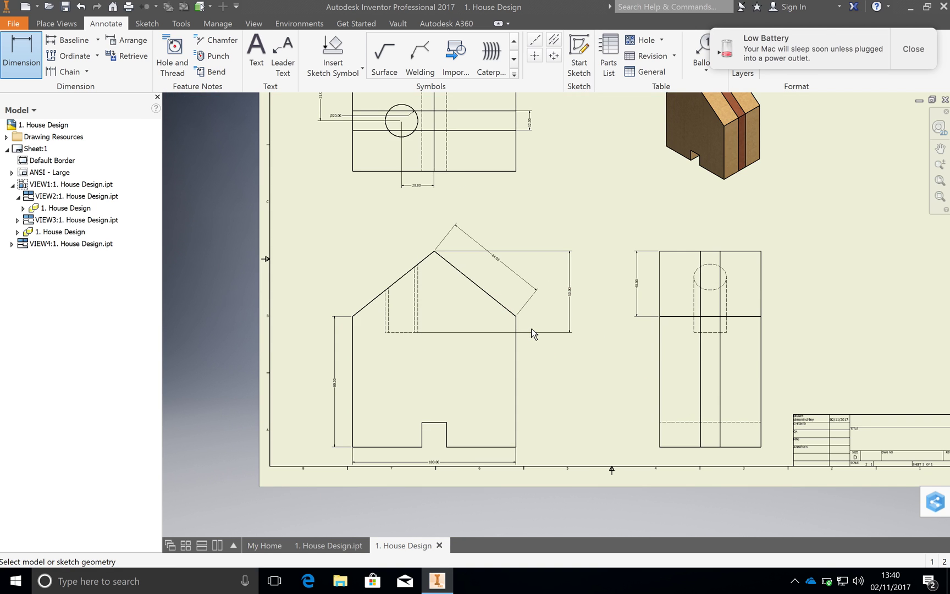
{"action": "scroll", "coordinate": [537, 326], "scroll_direction": "down", "scroll_amount": 3}
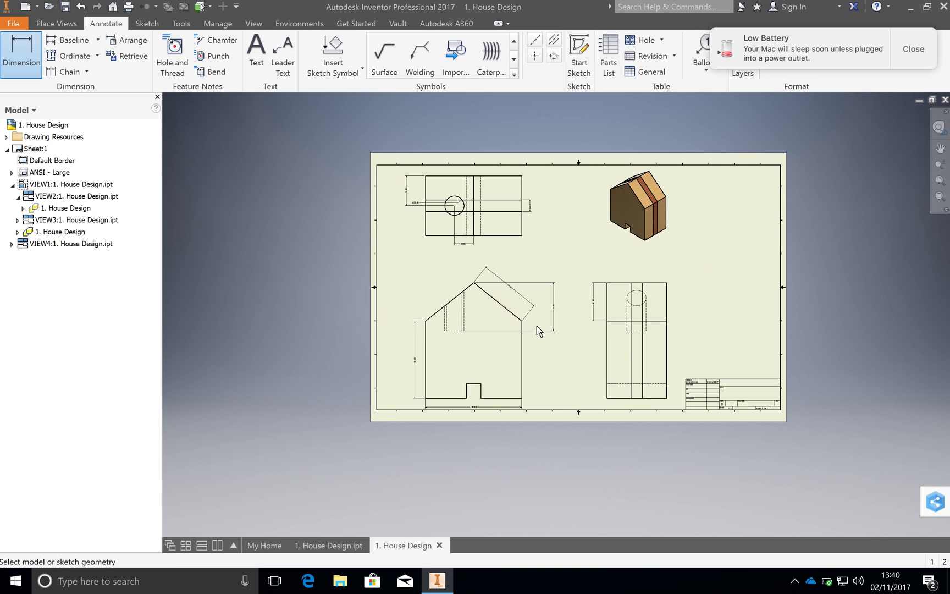
{"action": "left_click", "coordinate": [255, 53]}
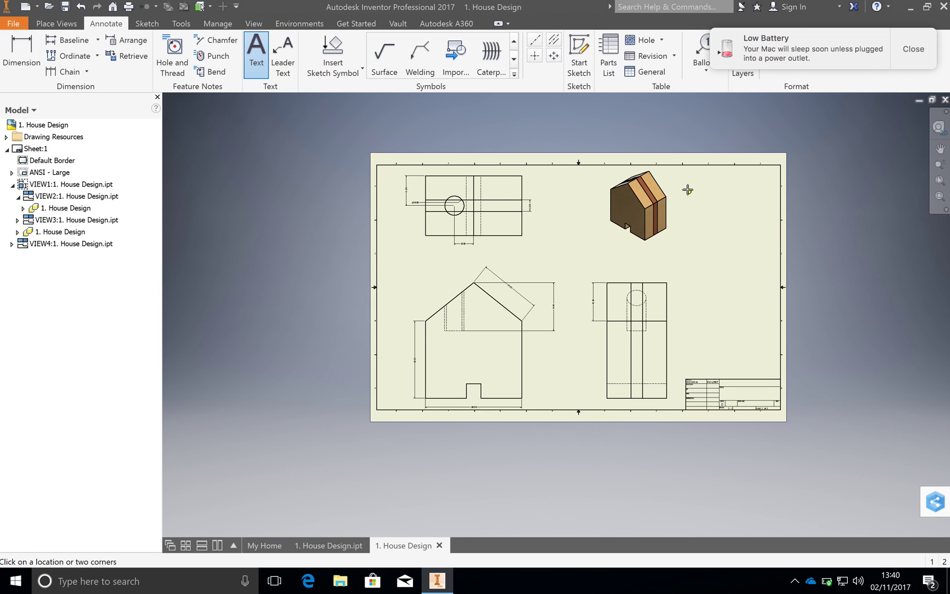
{"action": "left_click", "coordinate": [705, 217]}
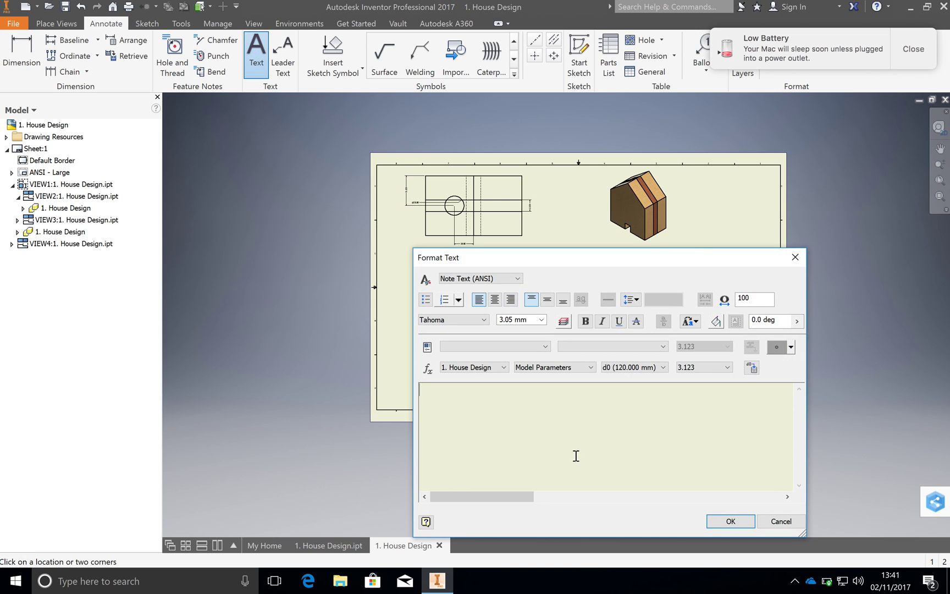
{"action": "type", "text": "Orthographic"}
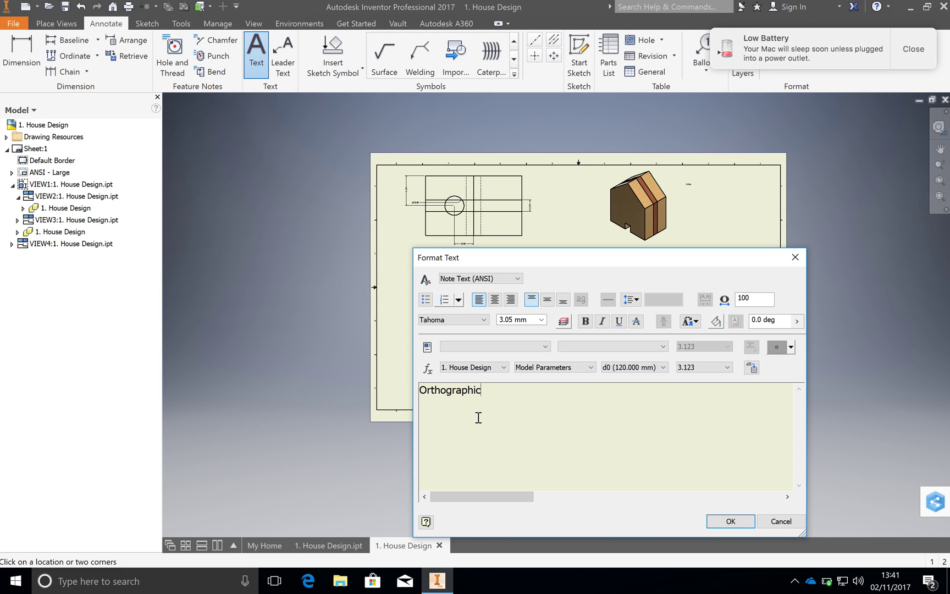
{"action": "type", "text": " drawing of house"}
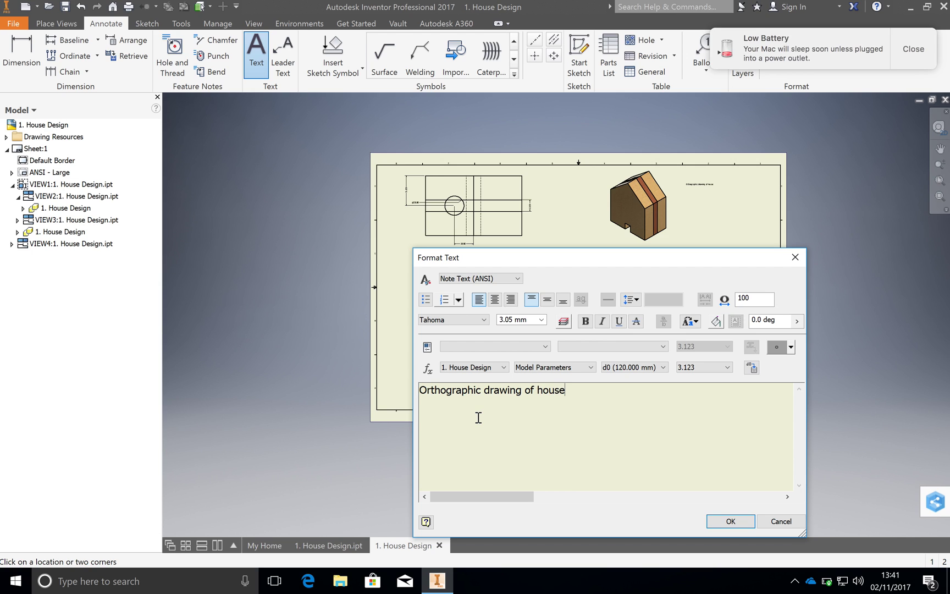
{"action": "key", "text": "BackSpace"}
{"action": "key", "text": "BackSpace"}
{"action": "key", "text": "BackSpace"}
{"action": "type", "text": "candle "}
{"action": "type", "text": "huose"}
{"action": "type", "text": "ouse"}
{"action": "type", "text": " (in mm"}
{"action": "type", "text": ")"}
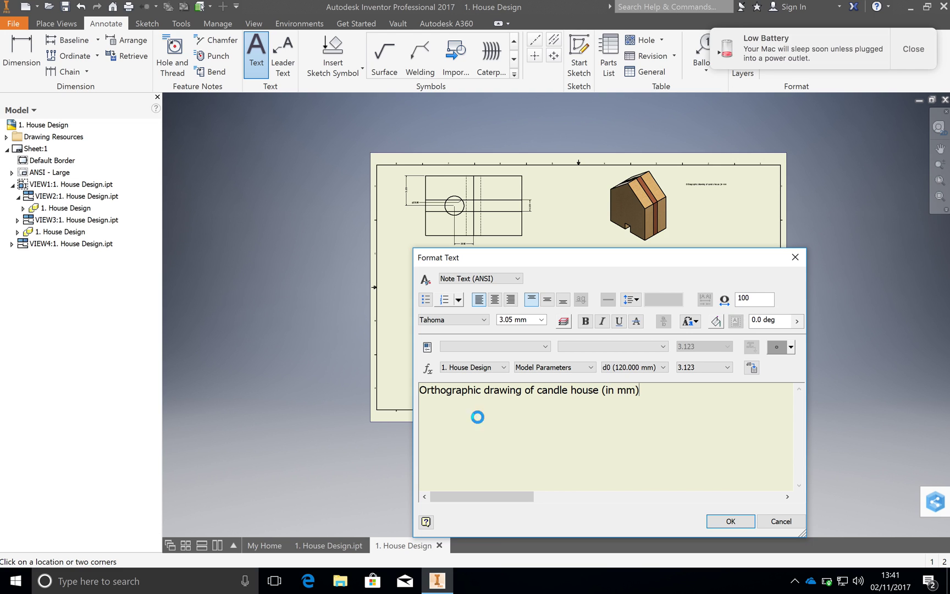
- Set the height of all the note's text to 10 mm and finish the note
{"action": "key", "text": "ctrl+a"}
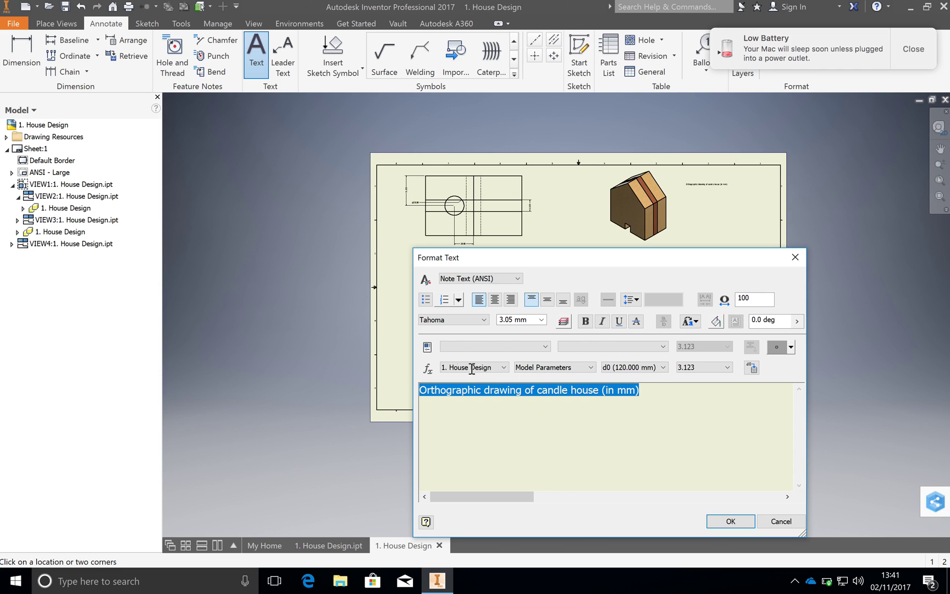
{"action": "left_click", "coordinate": [502, 319]}
{"action": "left_click", "coordinate": [503, 320]}
{"action": "left_click_drag", "start_coordinate": [512, 321], "coordinate": [497, 320]}
{"action": "type", "text": "10"}
{"action": "left_click", "coordinate": [729, 521]}
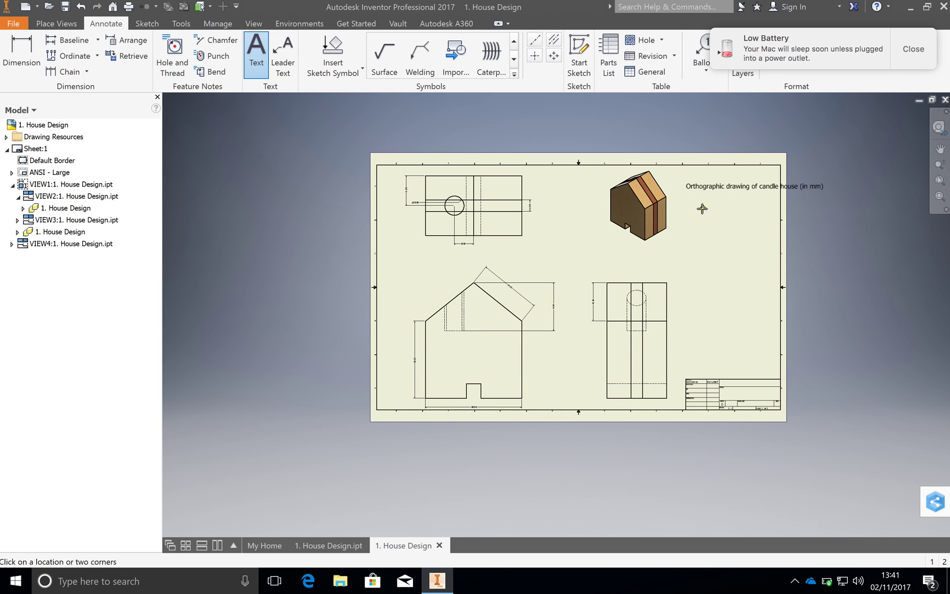
- Move the title note to the top centre of the sheet, between the top view and the isometric view
{"action": "key", "text": "Escape"}
{"action": "left_click", "coordinate": [719, 185]}
{"action": "left_click_drag", "start_coordinate": [718, 186], "coordinate": [552, 172]}
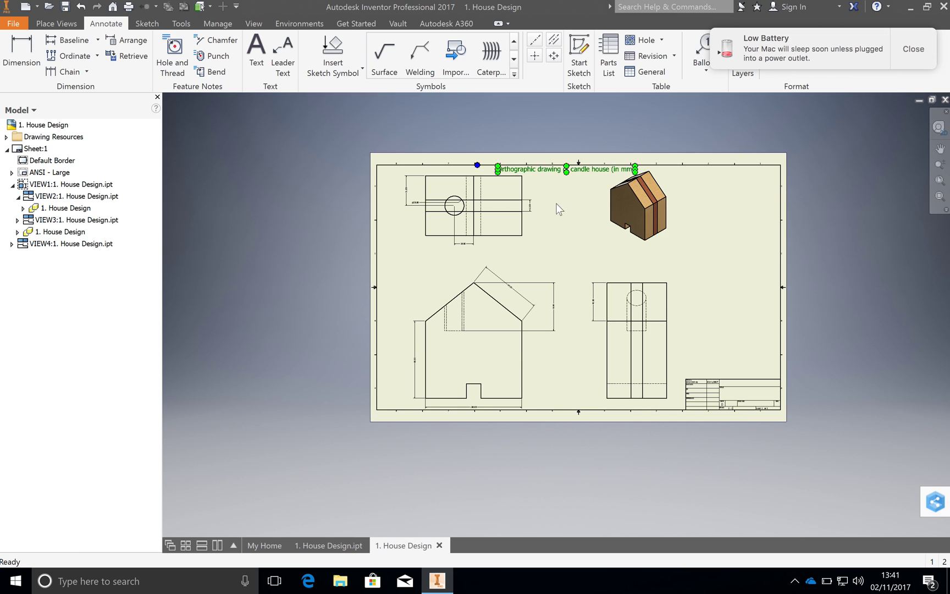